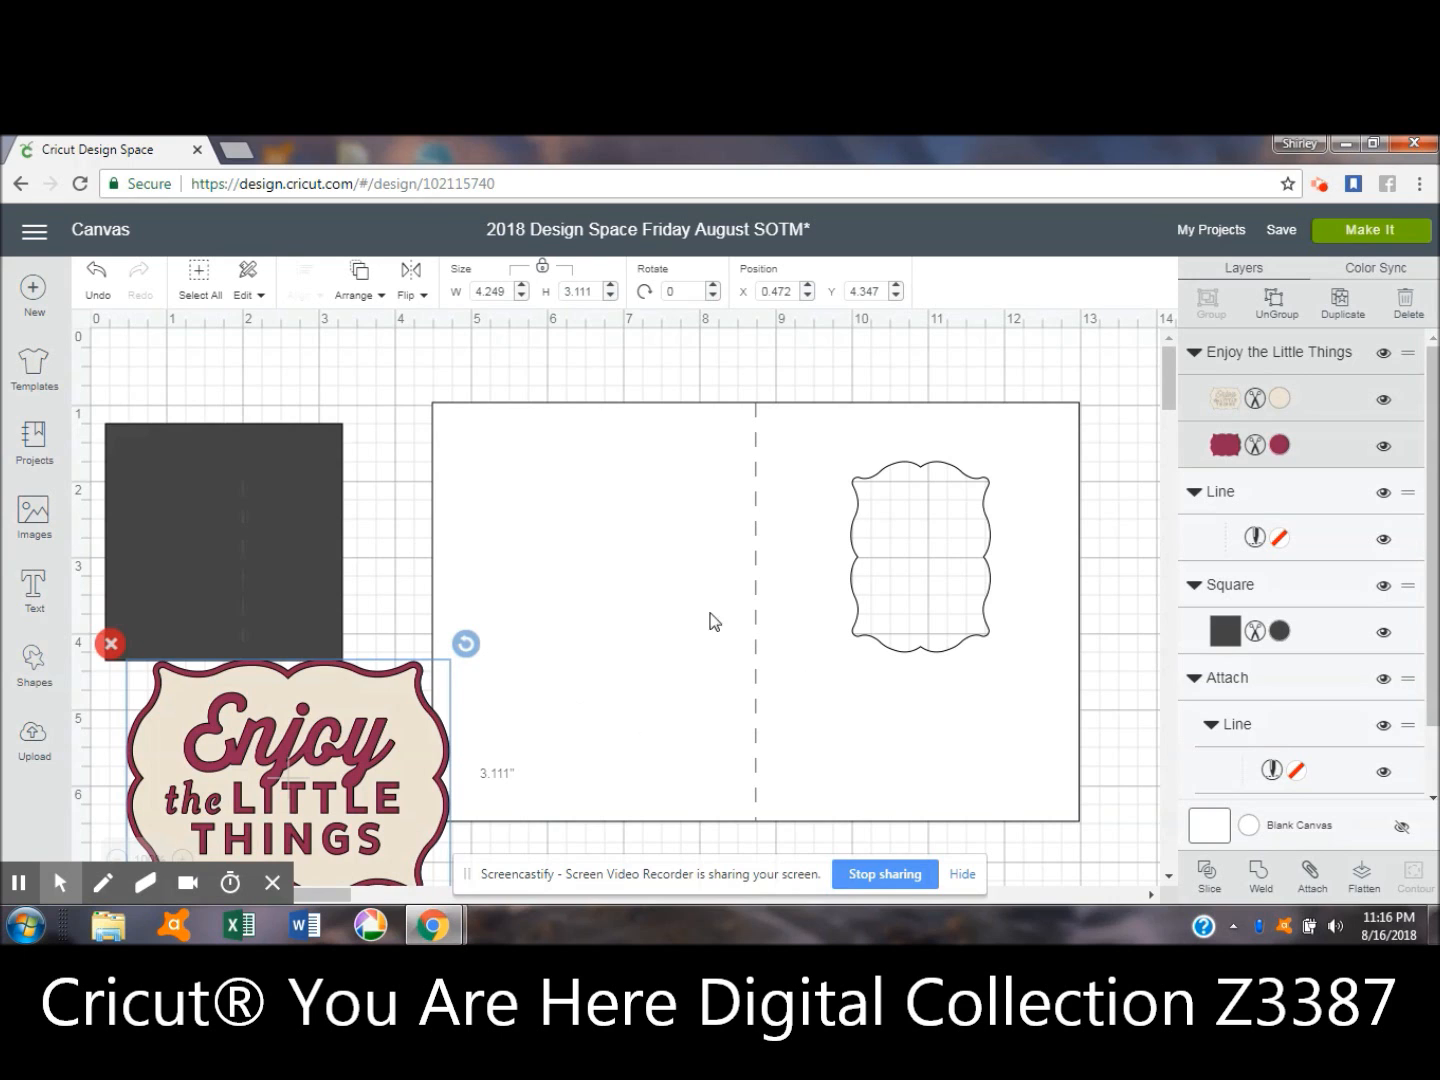
- Move the existing white card off to the right and place the Enjoy the Little Things image at about X 5.99, Y 1.61
{"action": "mouse_move", "coordinate": [890, 526]}
{"action": "left_mouse_down"}
{"action": "mouse_move", "coordinate": [602, 524]}
{"action": "mouse_move", "coordinate": [913, 511]}
{"action": "left_mouse_up"}
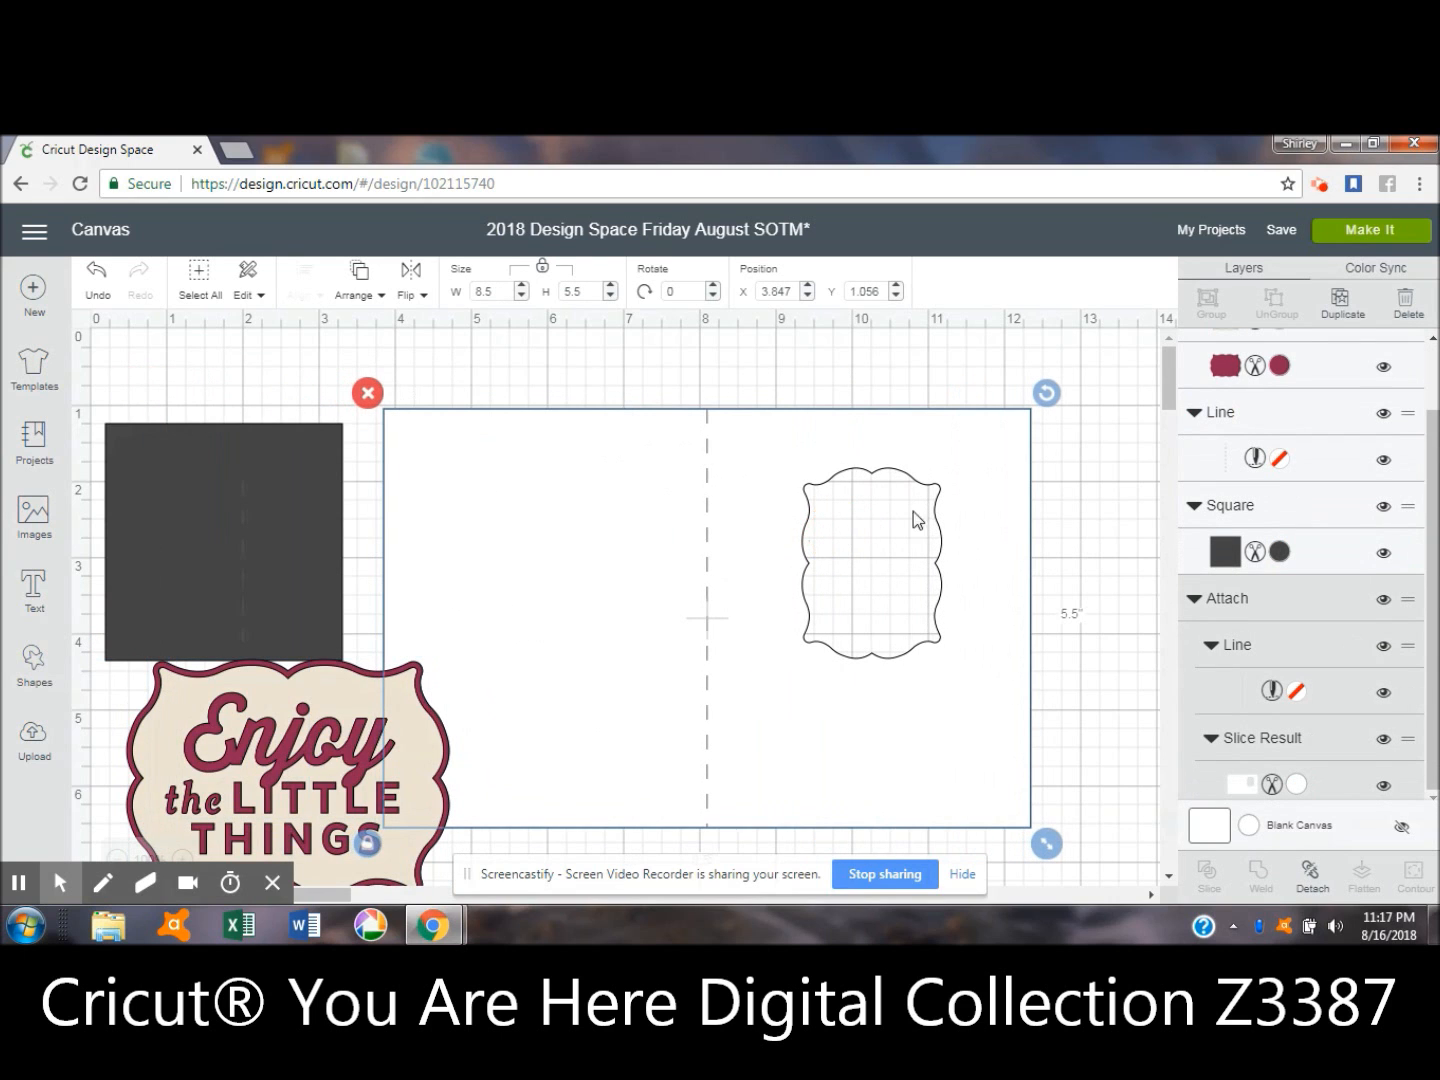
{"action": "left_click_drag", "start_coordinate": [537, 509], "coordinate": [1190, 509]}
{"action": "left_click_drag", "start_coordinate": [257, 771], "coordinate": [683, 571]}
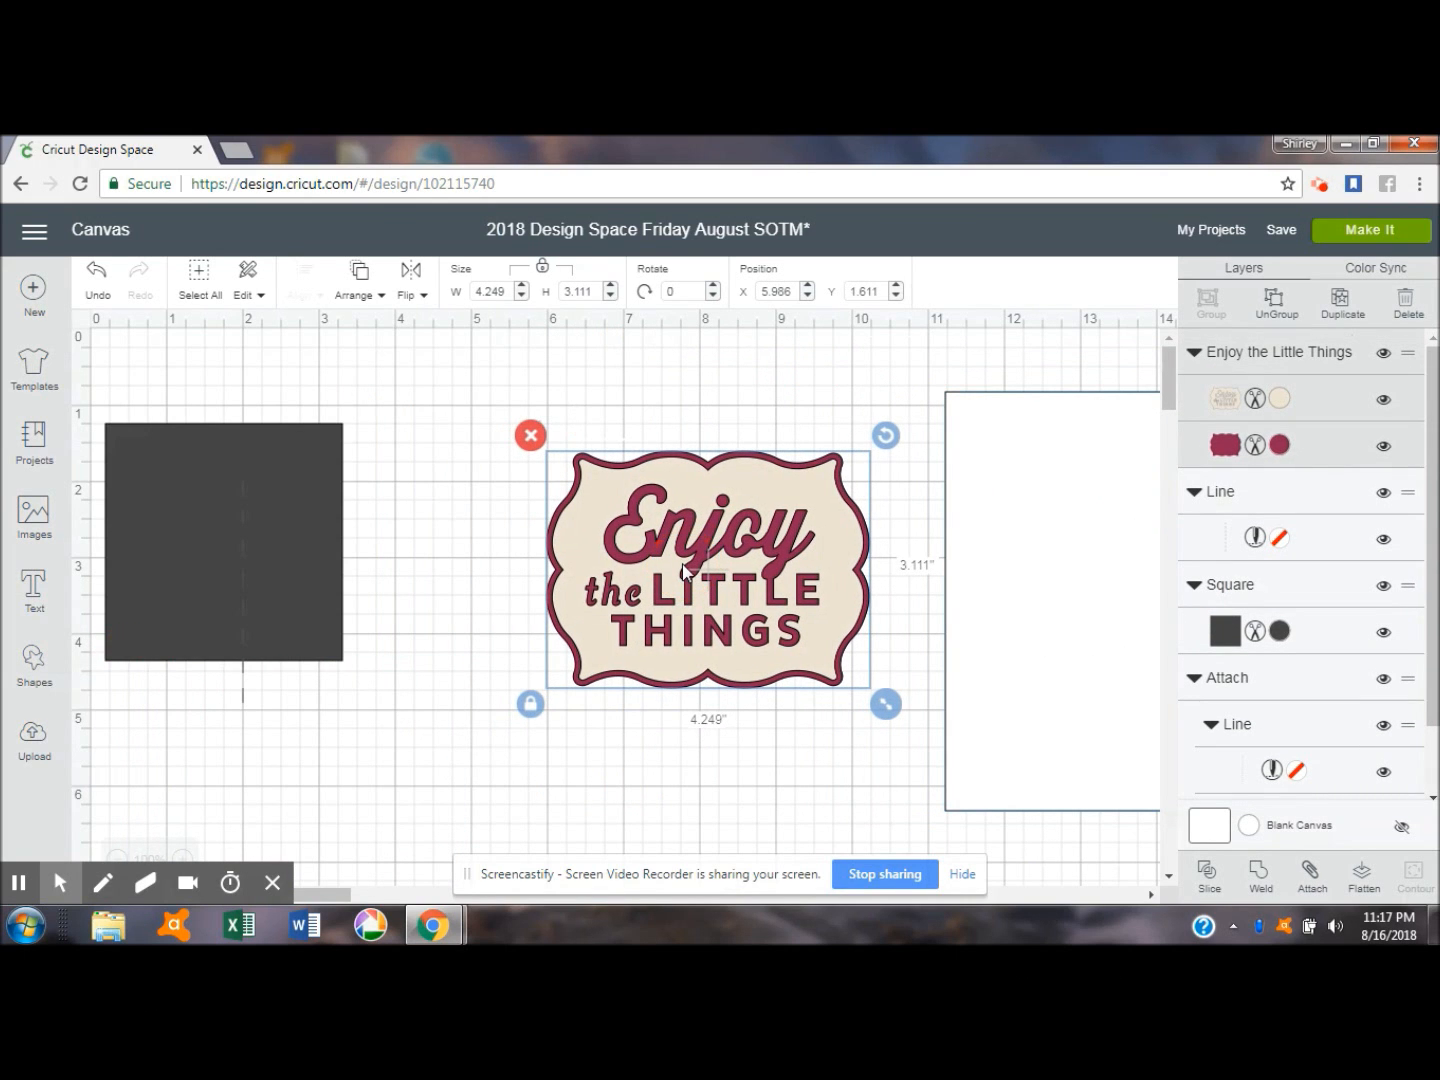
- Ungroup the Enjoy the Little Things image and delete its cream lettering layer
{"action": "left_click", "coordinate": [1272, 305]}
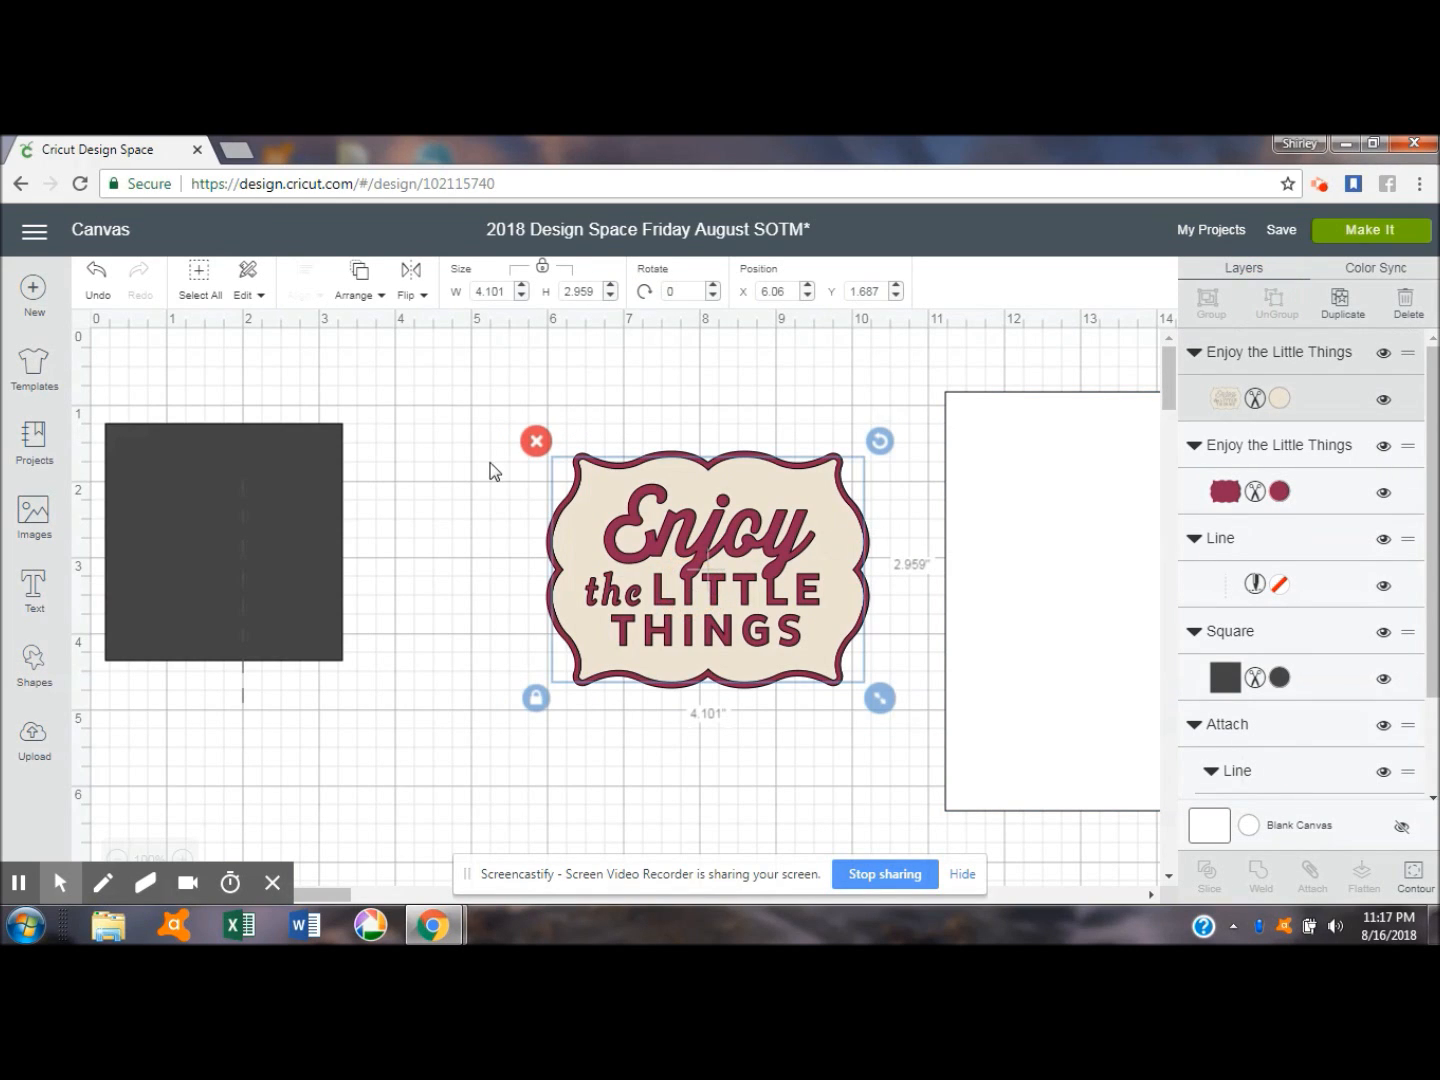
{"action": "left_click", "coordinate": [535, 441]}
- Rotate the maroon frame to 90 degrees and set its height to 2.5 inches
{"action": "left_click", "coordinate": [612, 486]}
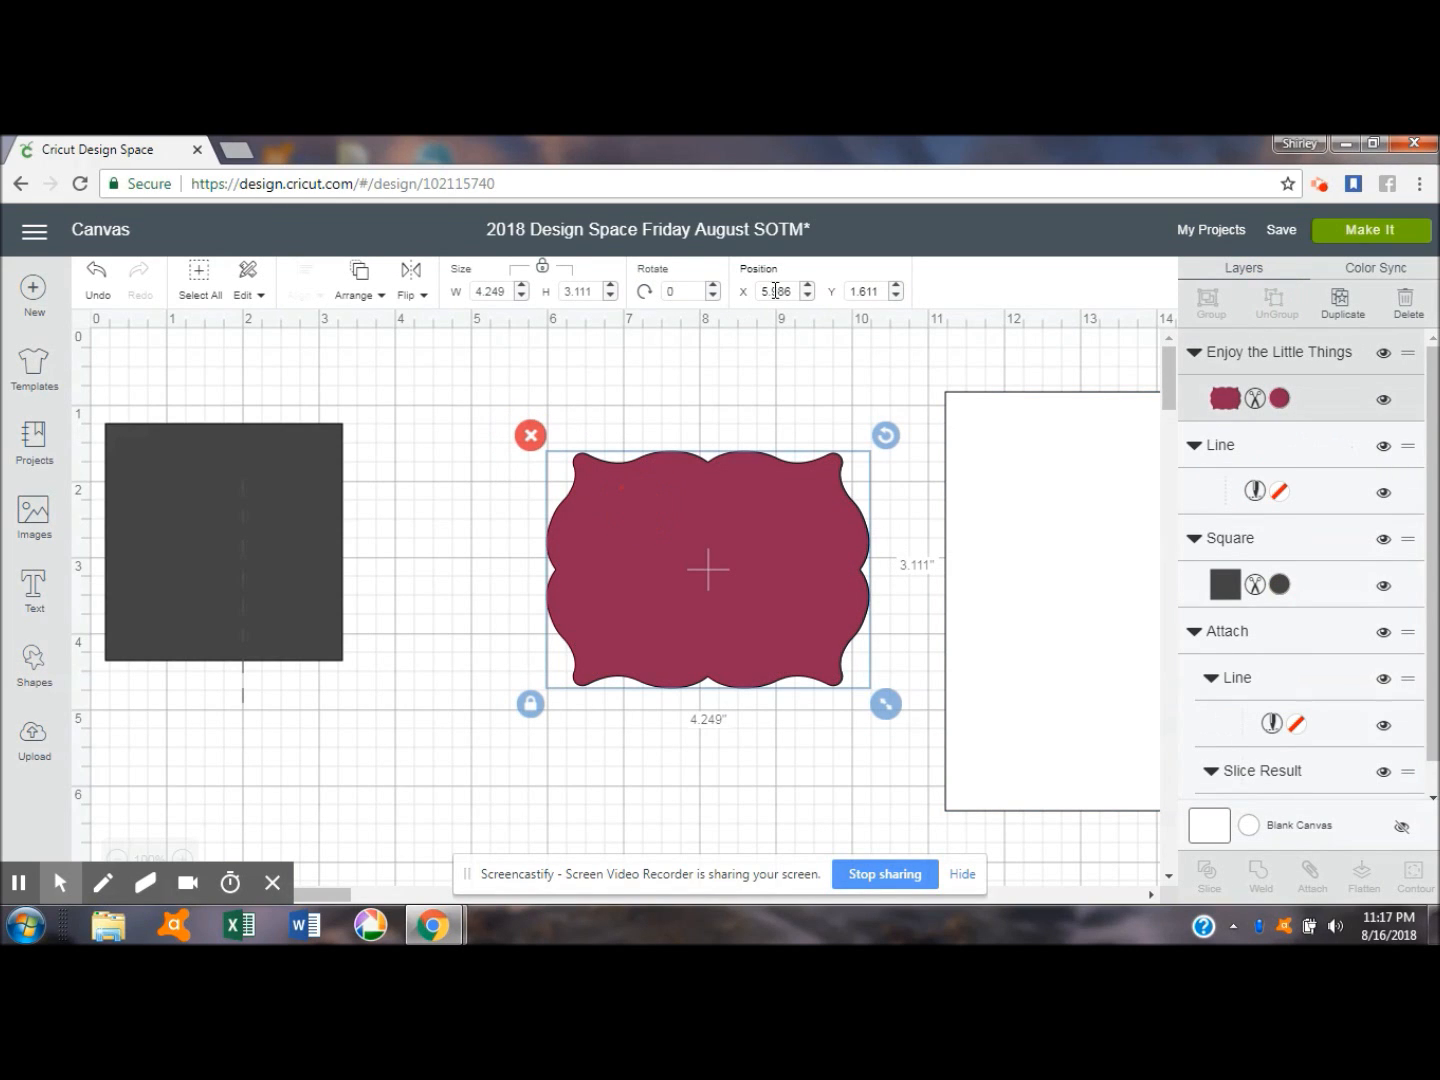
{"action": "left_click", "coordinate": [668, 293]}
{"action": "type", "text": "9"}
{"action": "key", "text": "Return"}
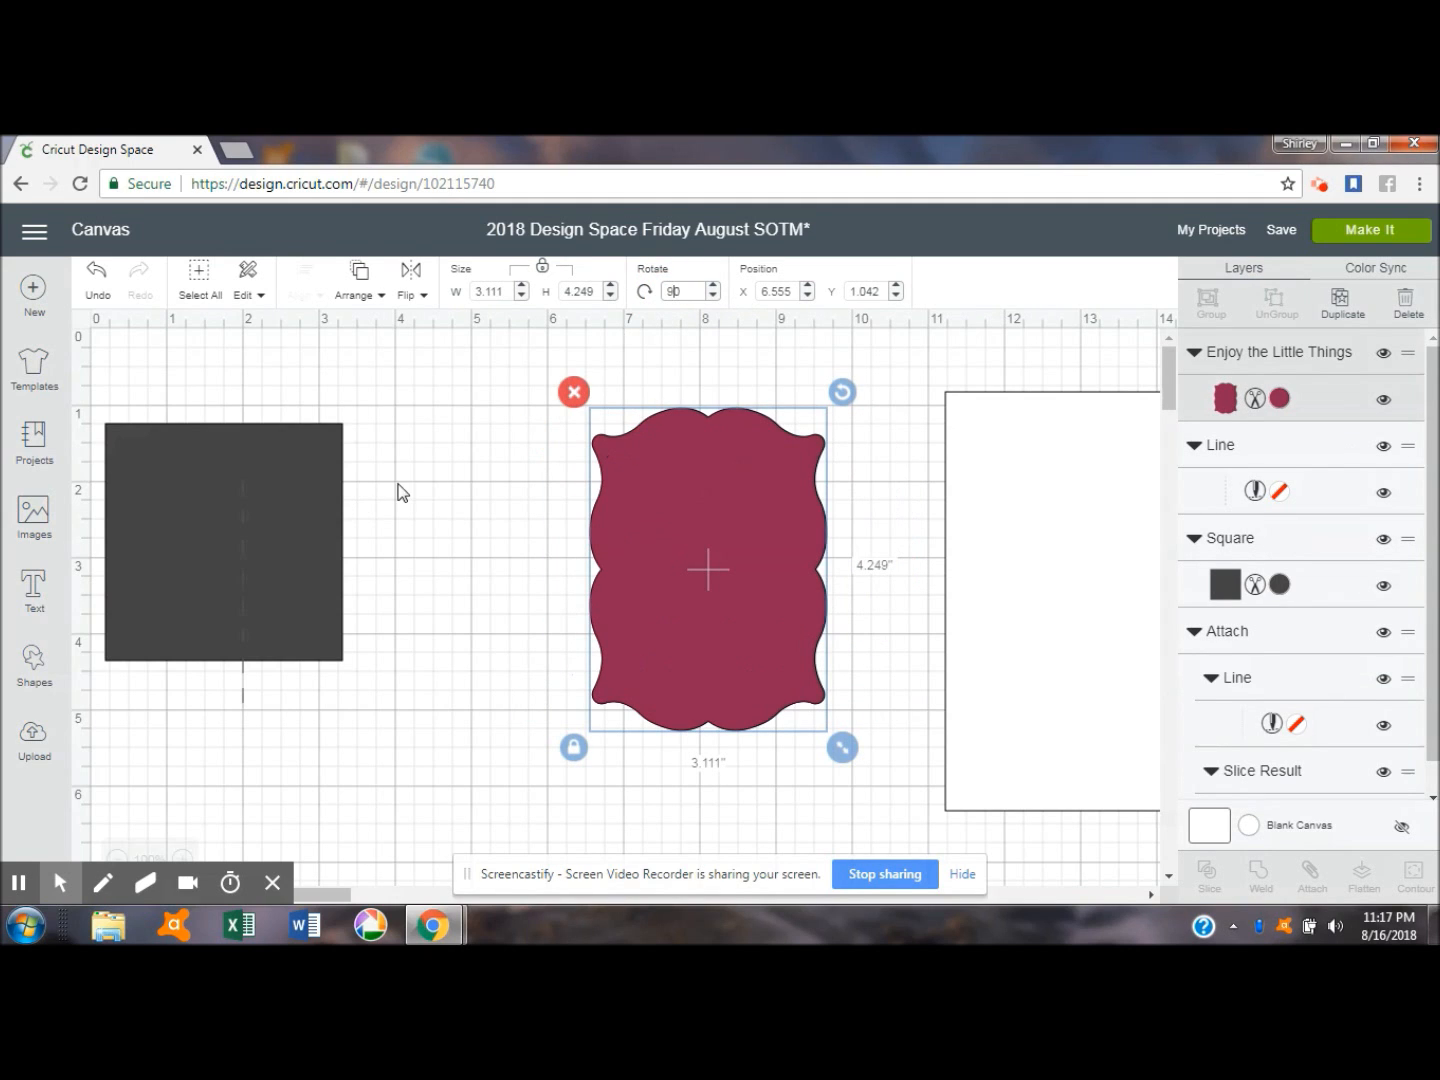
{"action": "left_click", "coordinate": [566, 292]}
{"action": "type", "text": "2.5"}
{"action": "key", "text": "Return"}
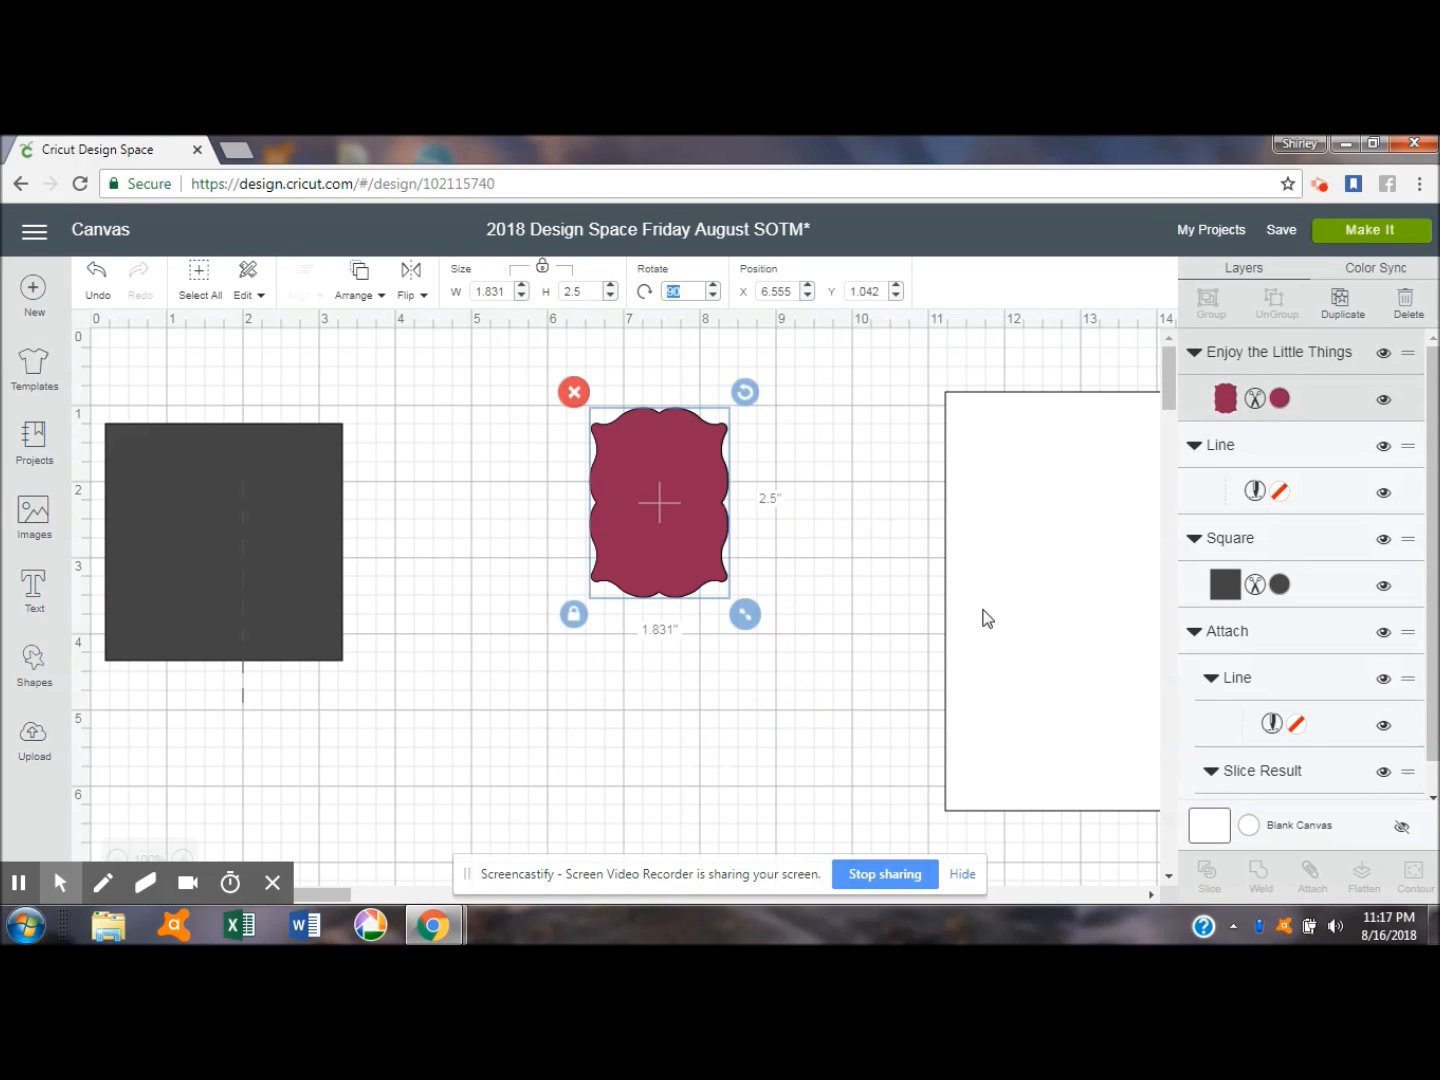
- Lay the maroon frame over the existing card's opening to compare their sizes, and move both pieces aside to the lower right
{"action": "left_click_drag", "start_coordinate": [1085, 558], "coordinate": [508, 569]}
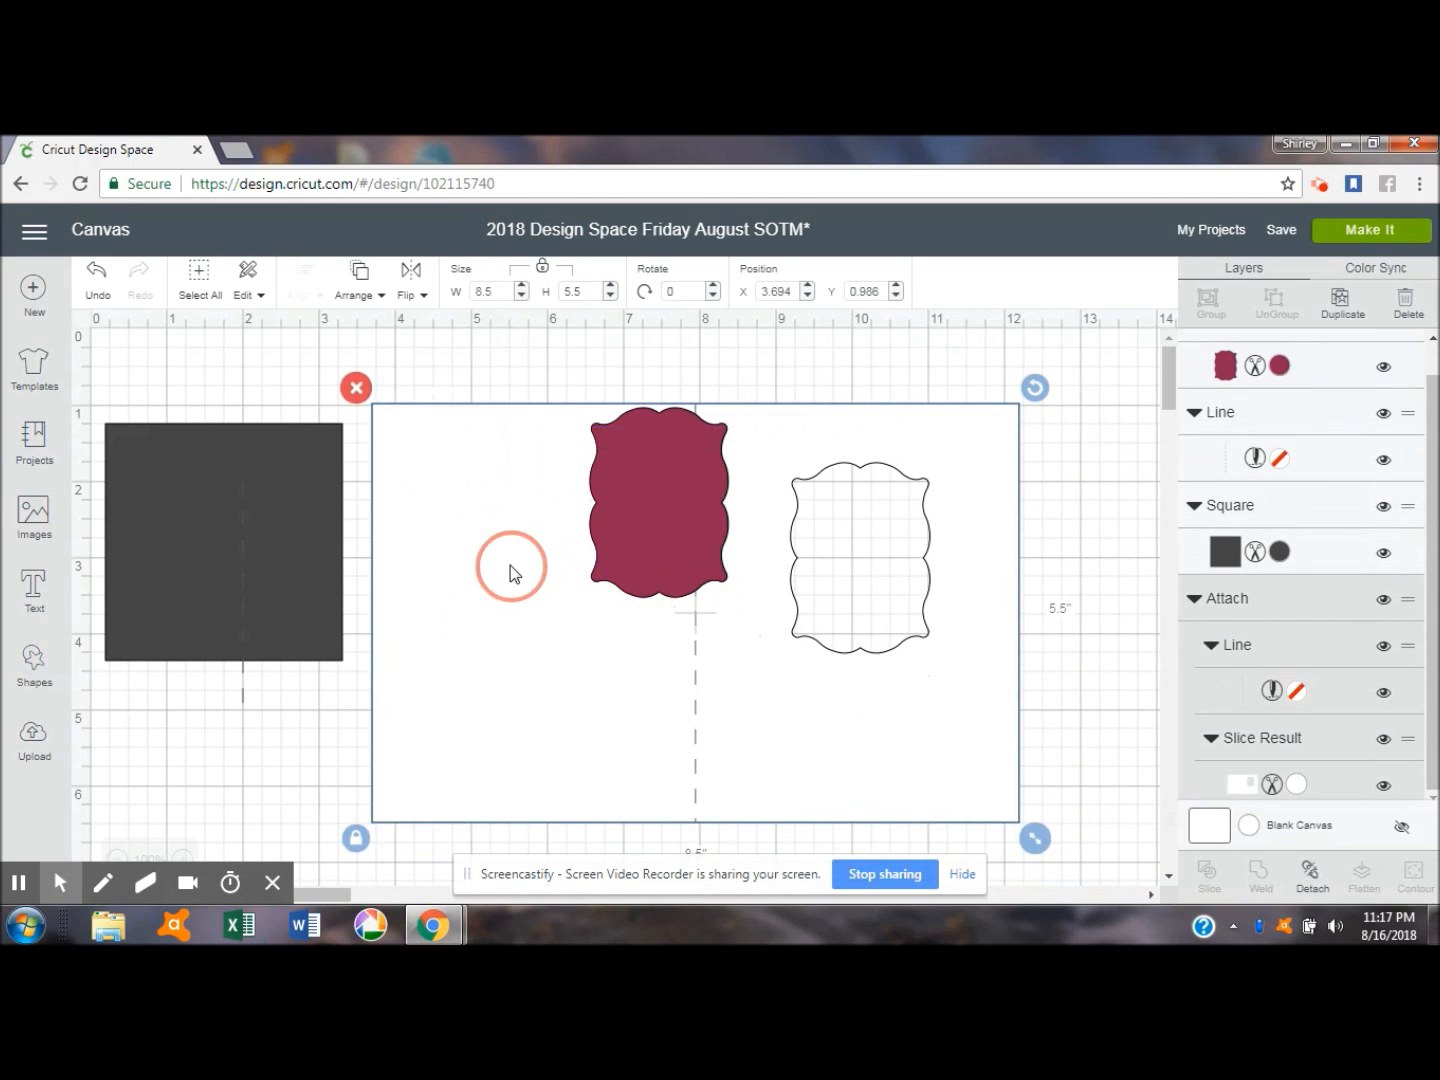
{"action": "left_click_drag", "start_coordinate": [647, 448], "coordinate": [888, 513]}
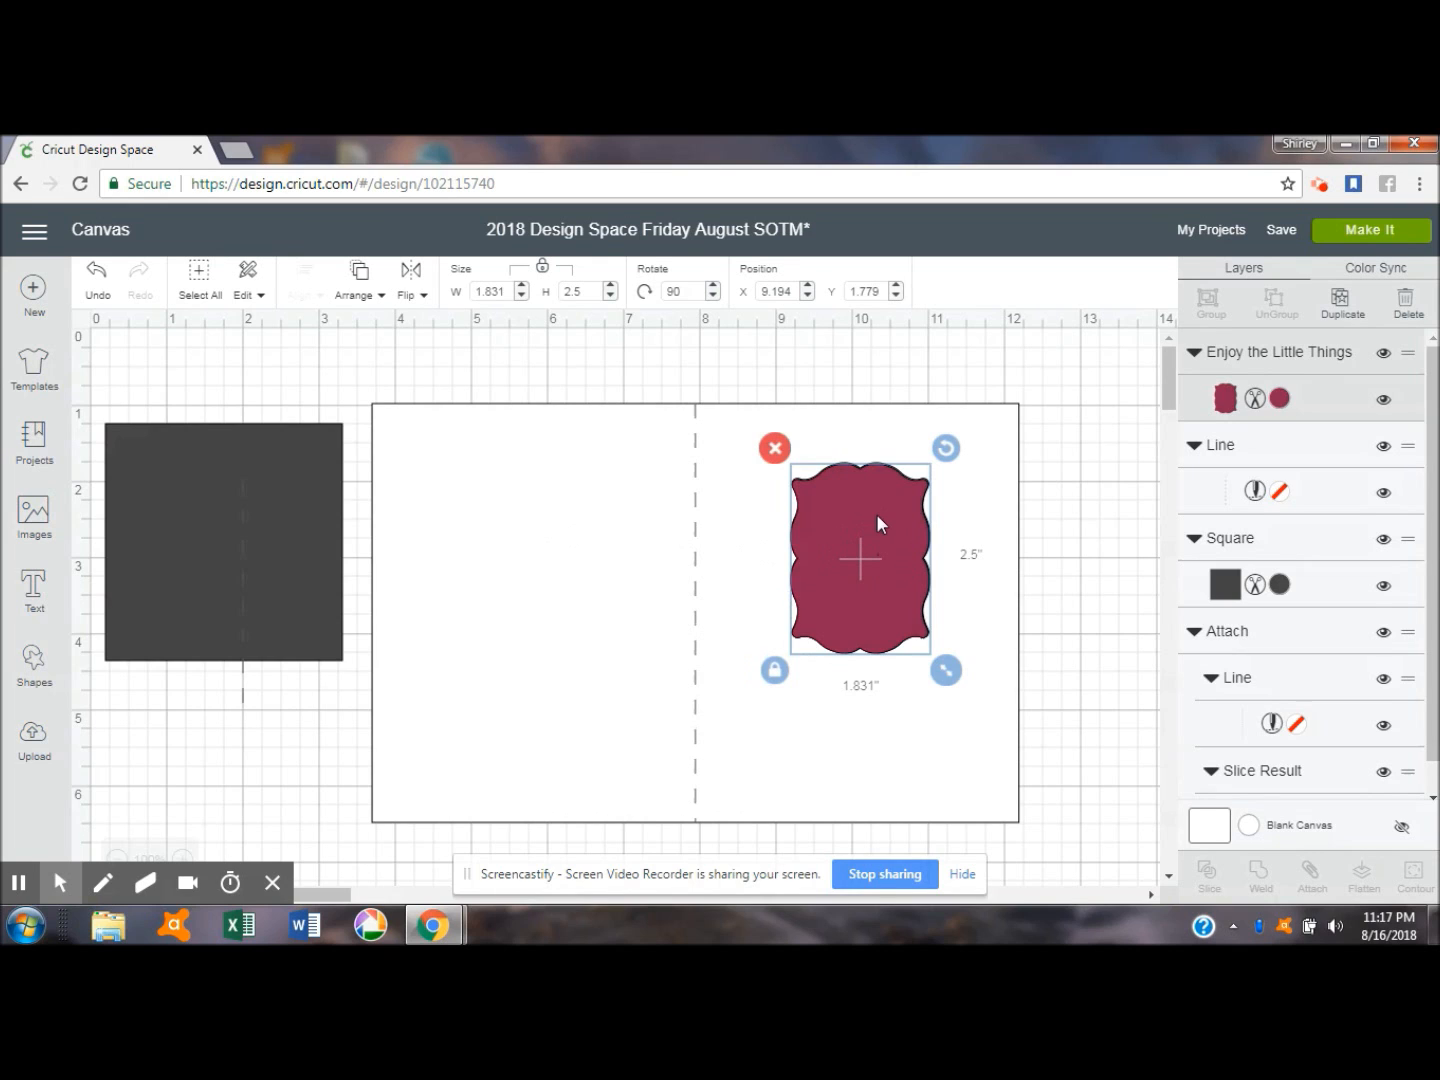
{"action": "left_click_drag", "start_coordinate": [876, 514], "coordinate": [481, 576]}
{"action": "left_click_drag", "start_coordinate": [555, 436], "coordinate": [1435, 703]}
{"action": "left_click_drag", "start_coordinate": [398, 592], "coordinate": [816, 757]}
- Change the dark grey square's color to white
{"action": "left_click", "coordinate": [304, 588]}
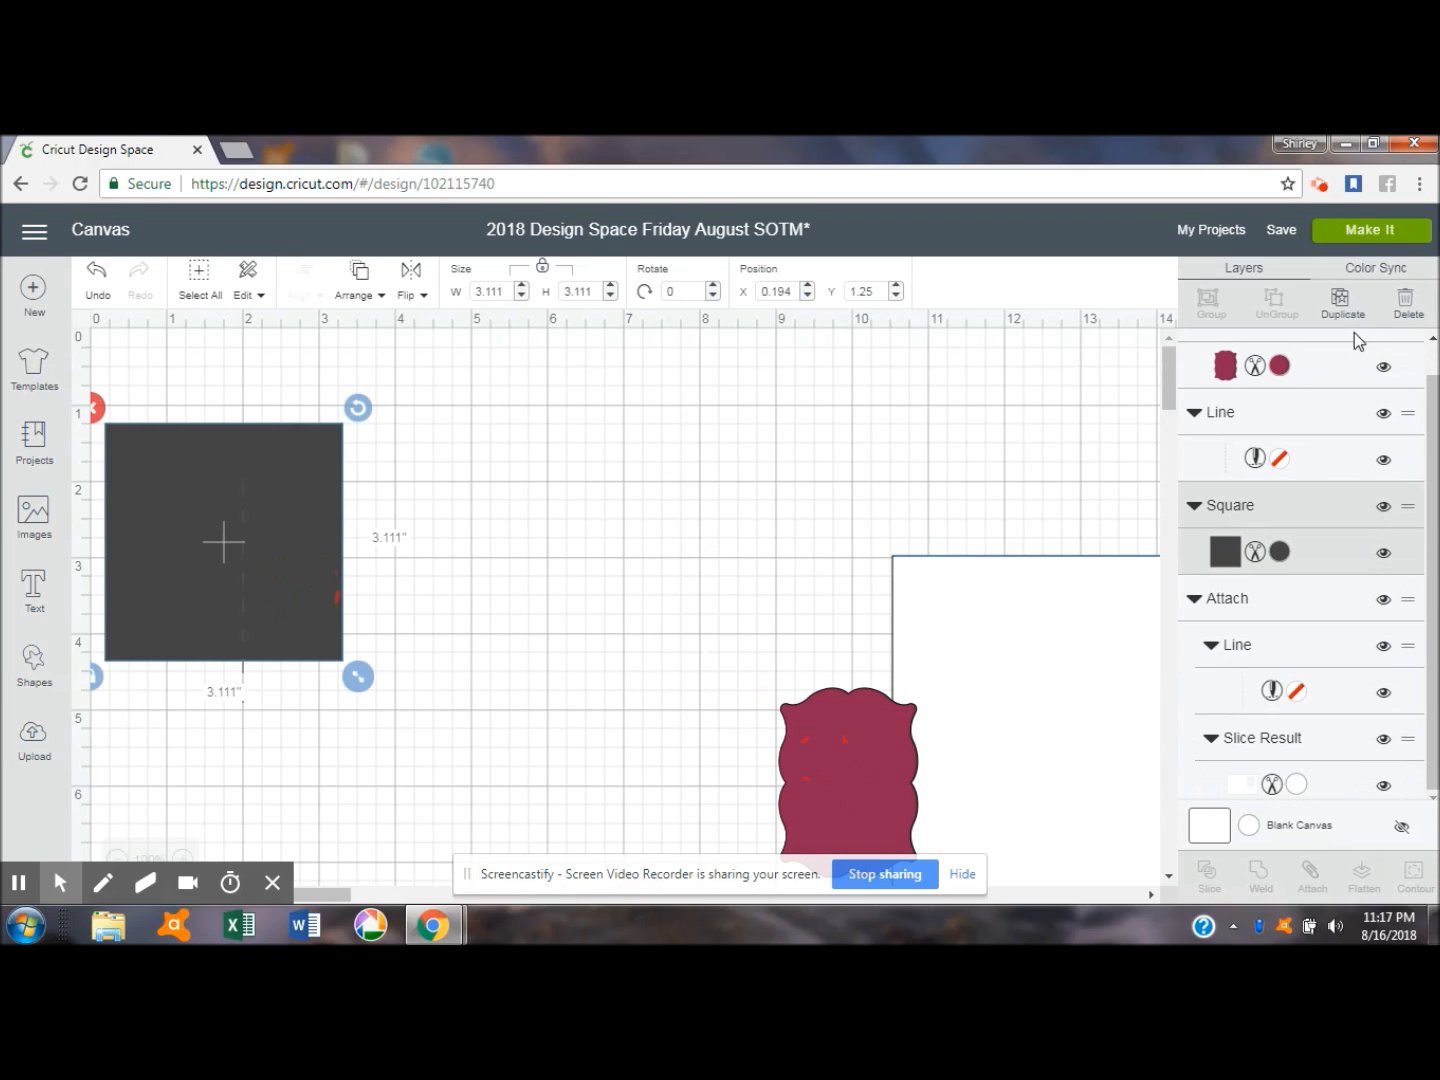
{"action": "left_click", "coordinate": [1279, 551]}
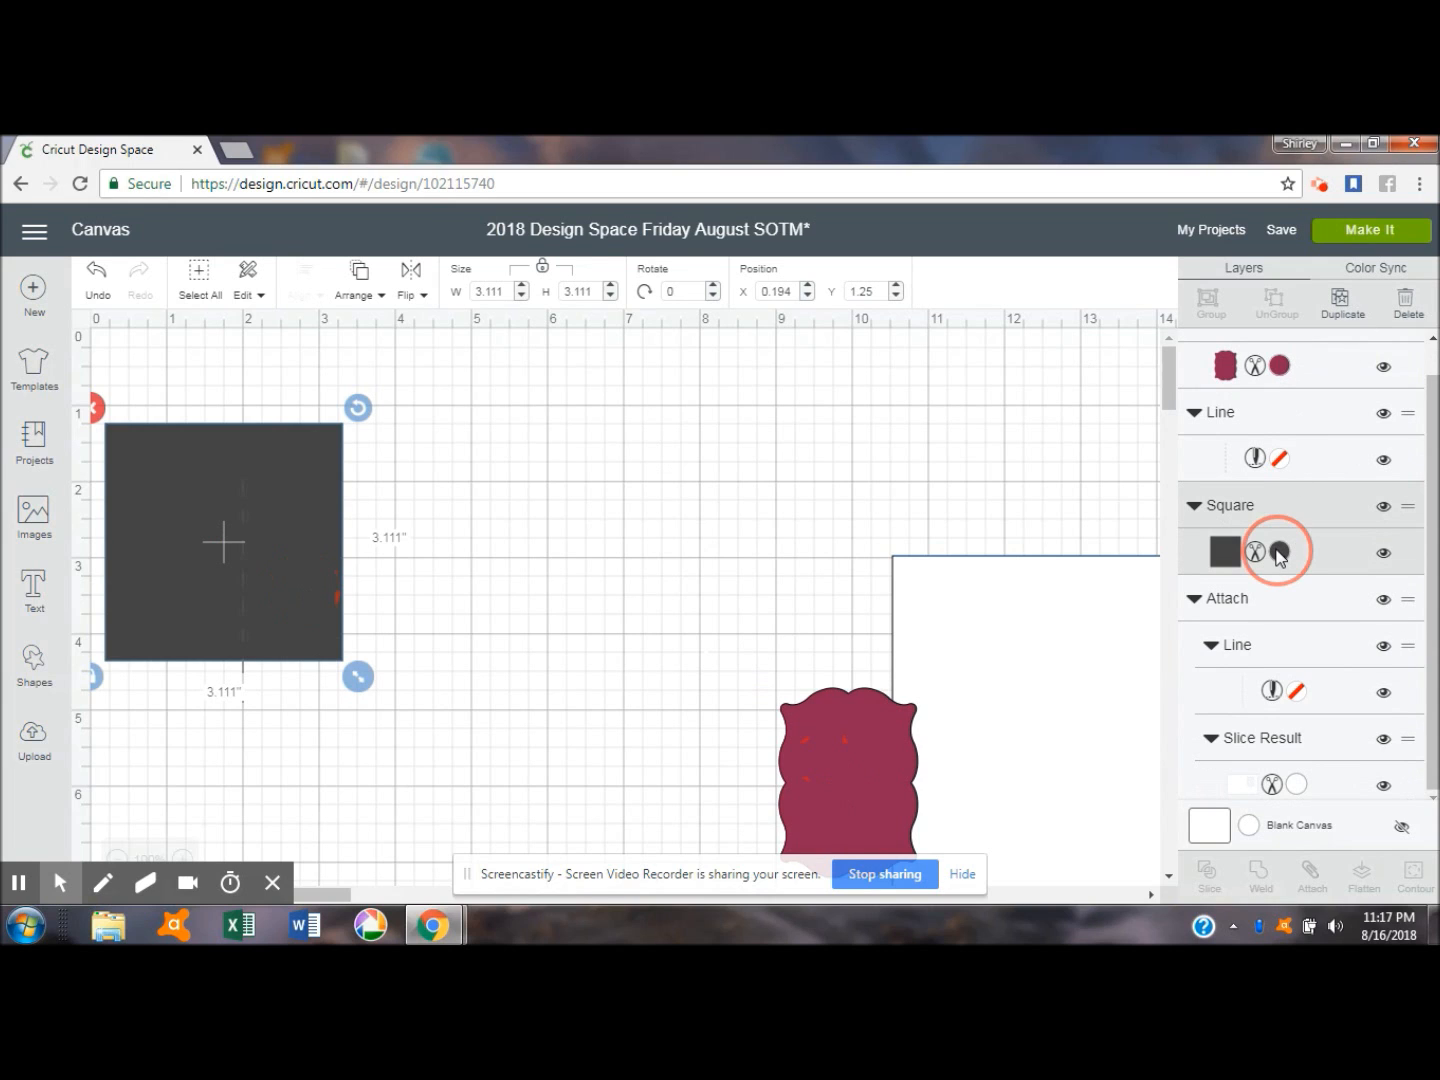
{"action": "left_click", "coordinate": [961, 437]}
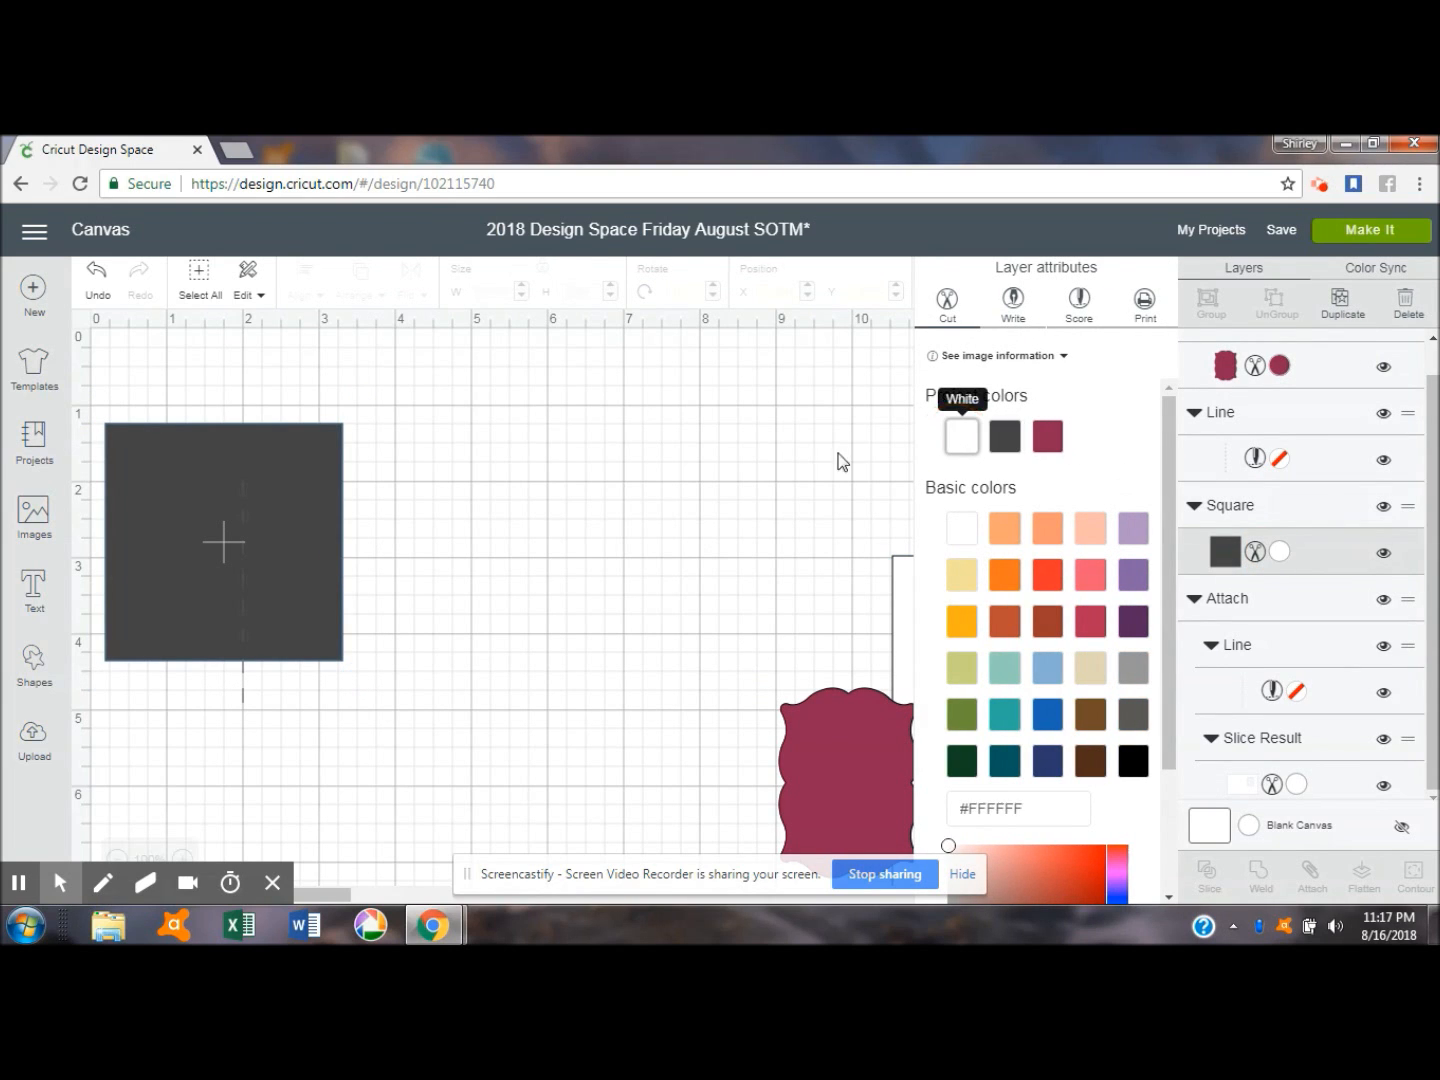
{"action": "left_click", "coordinate": [305, 519]}
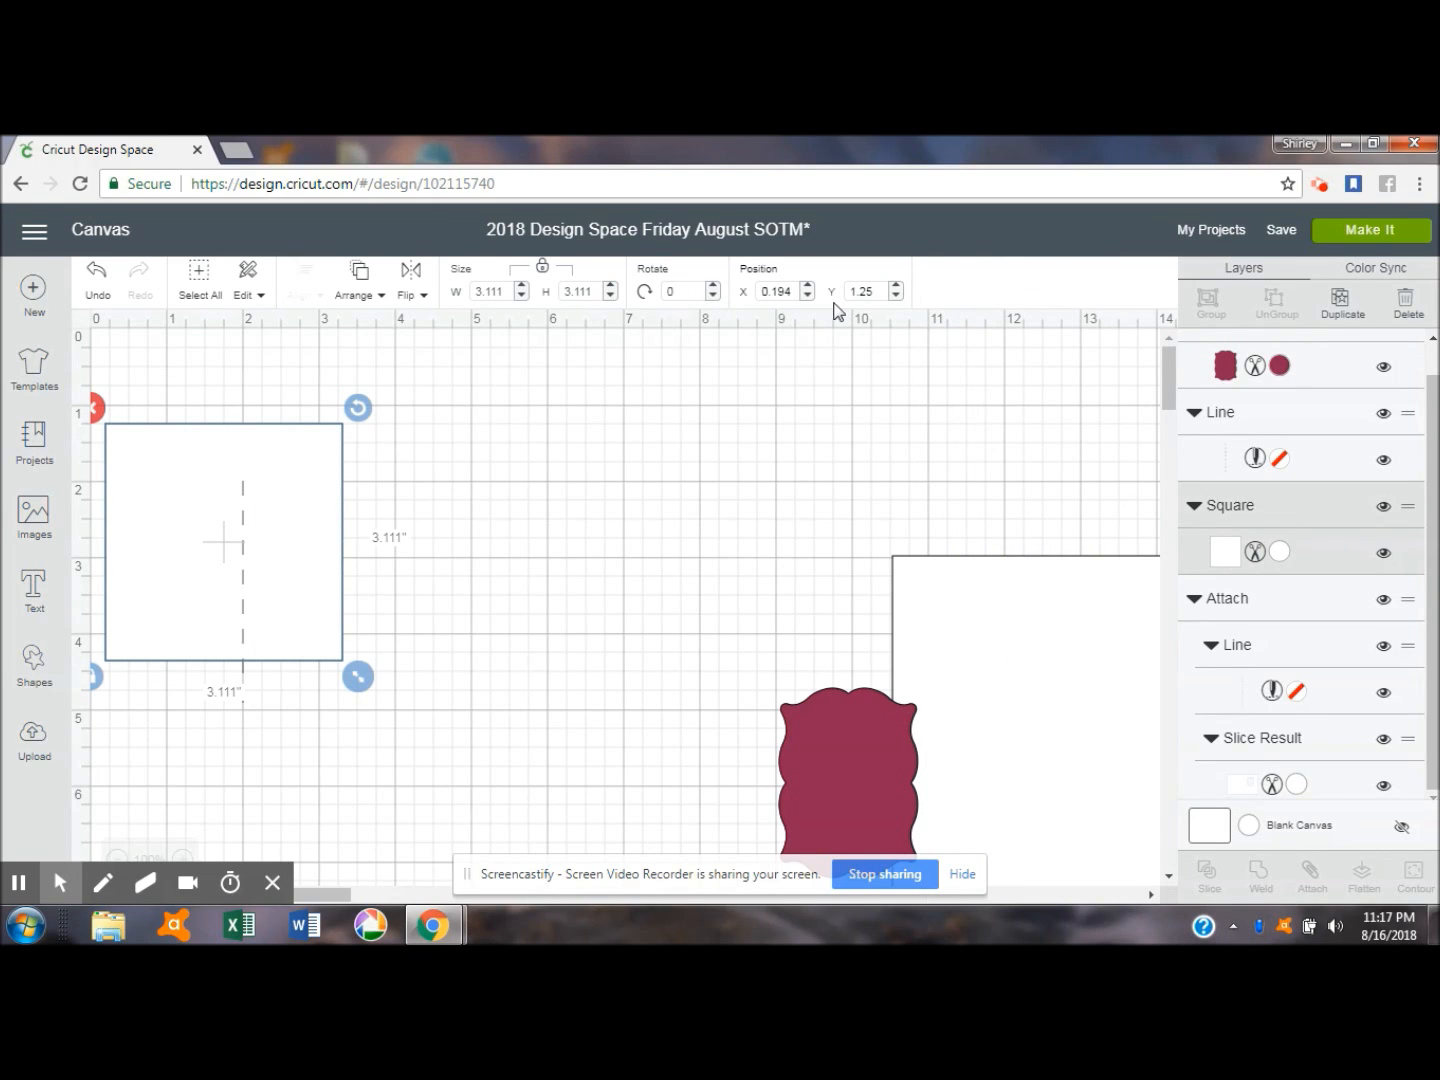
- Unlock the white square's proportions and resize it to 8.5 by 5.5 inches
{"action": "left_click", "coordinate": [543, 270]}
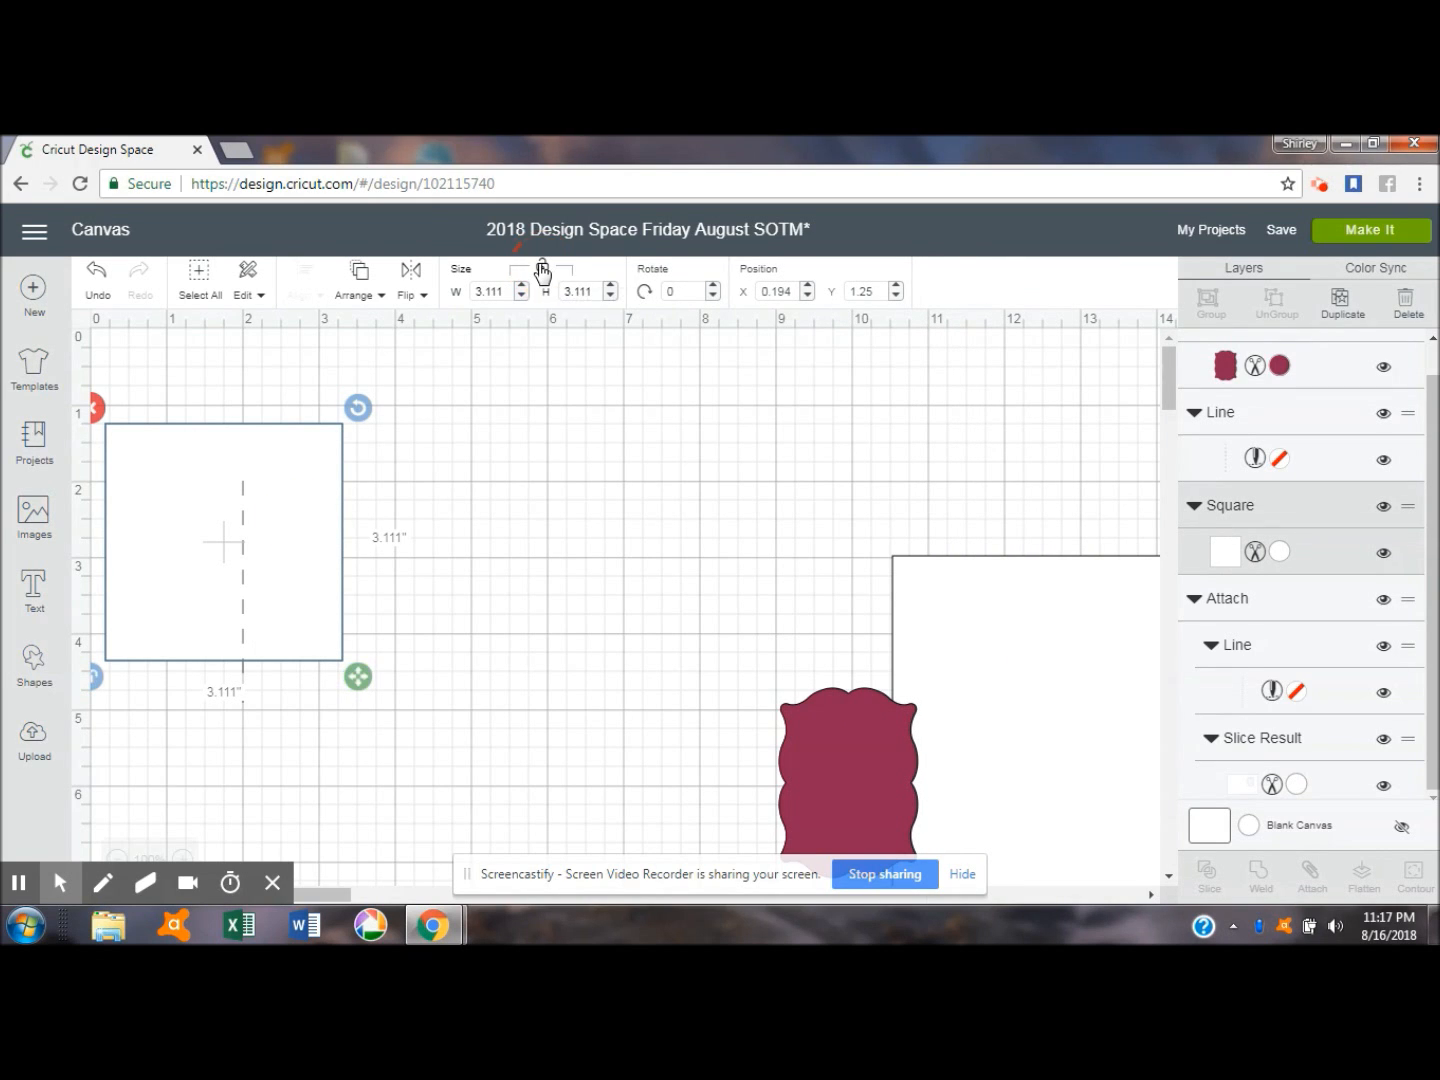
{"action": "double_click", "coordinate": [497, 293]}
{"action": "type", "text": "8.5"}
{"action": "key", "text": "Tab"}
{"action": "type", "text": "5.5"}
{"action": "key", "text": "Tab"}
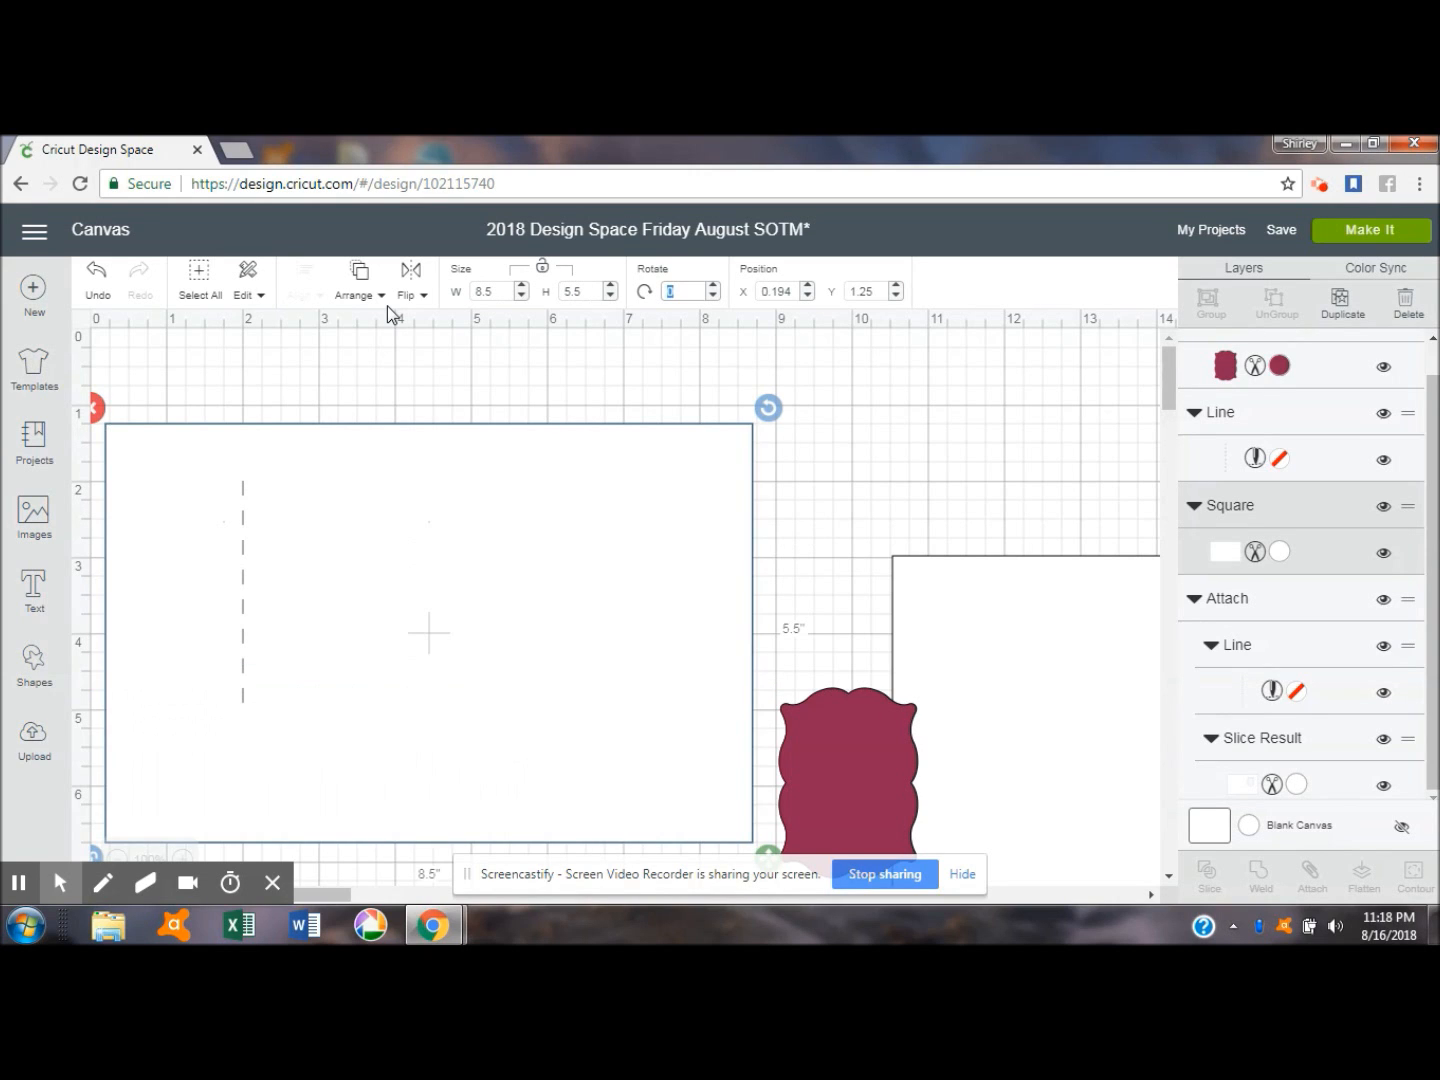
- Position the 8.5 by 5.5 inch rectangle at X 1, Y 1
{"action": "left_click", "coordinate": [769, 291]}
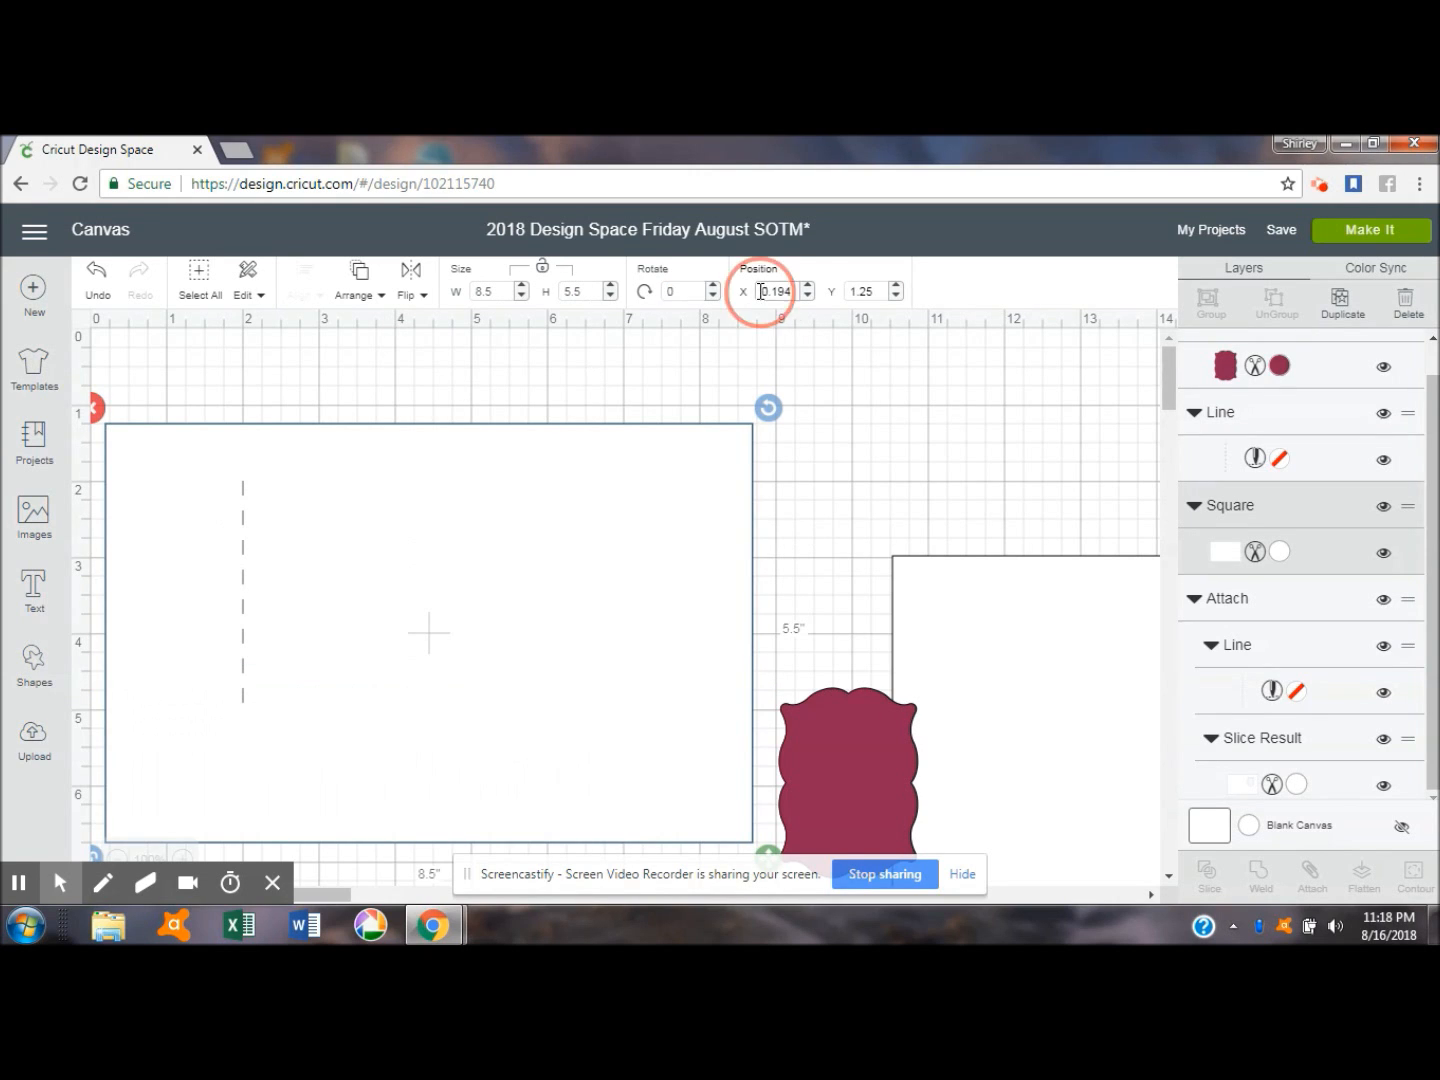
{"action": "type", "text": "1"}
{"action": "key", "text": "Tab"}
{"action": "type", "text": "1"}
{"action": "key", "text": "Tab"}
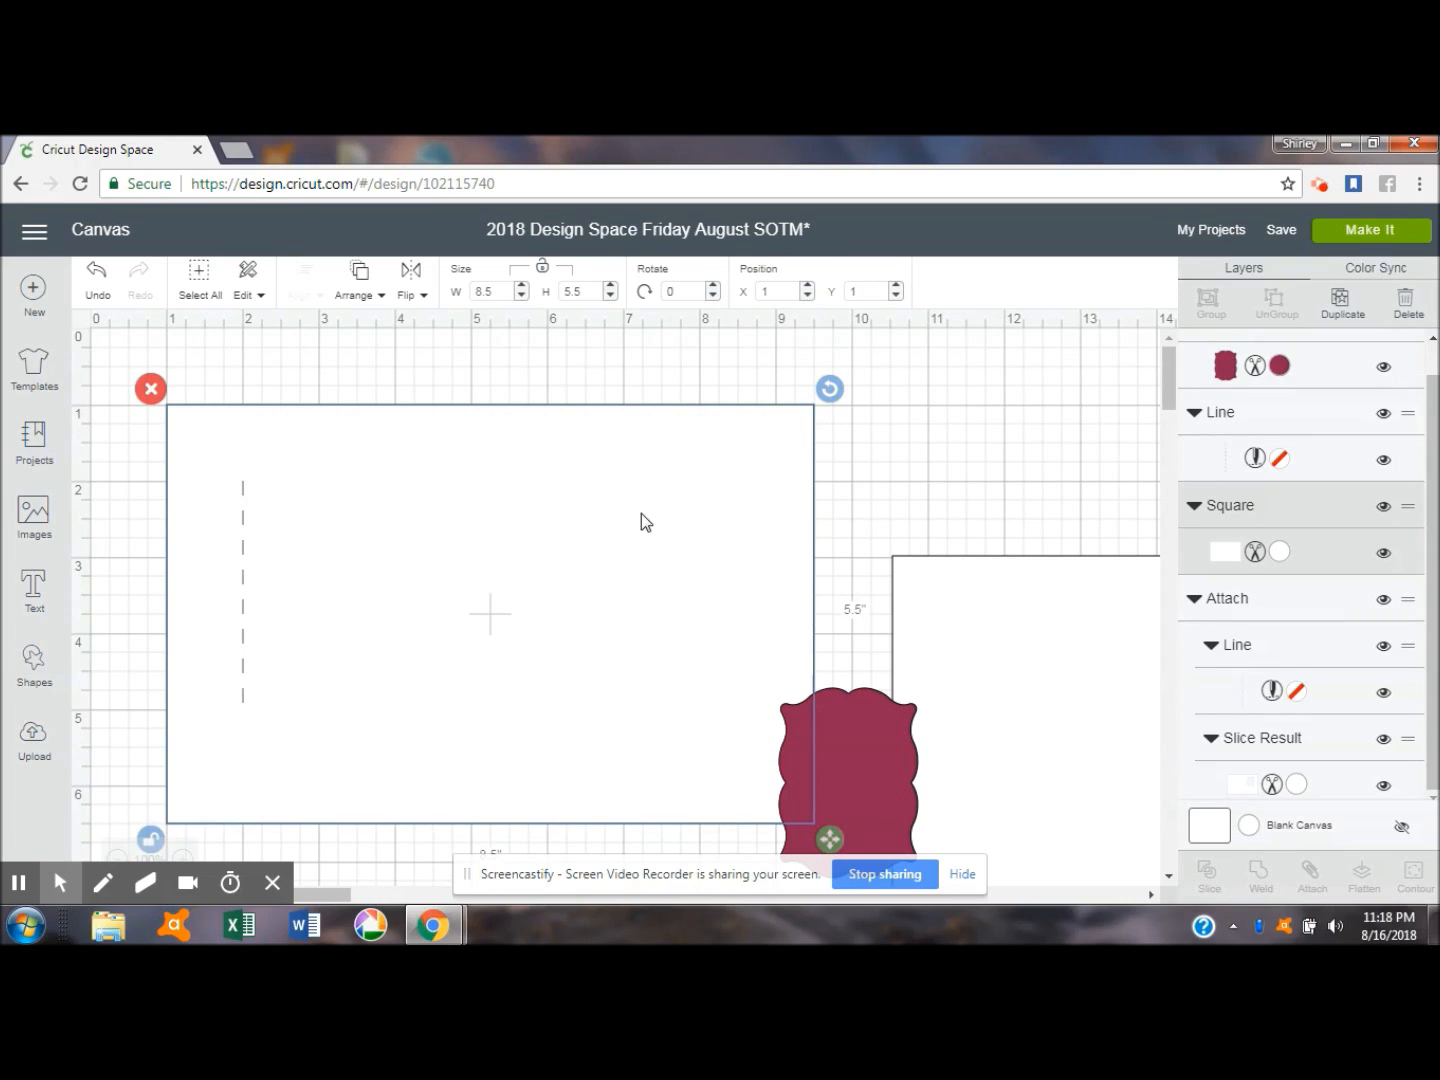
- Position the dashed score line at X 5.25, Y 1 on the new card rectangle
{"action": "left_click", "coordinate": [241, 627]}
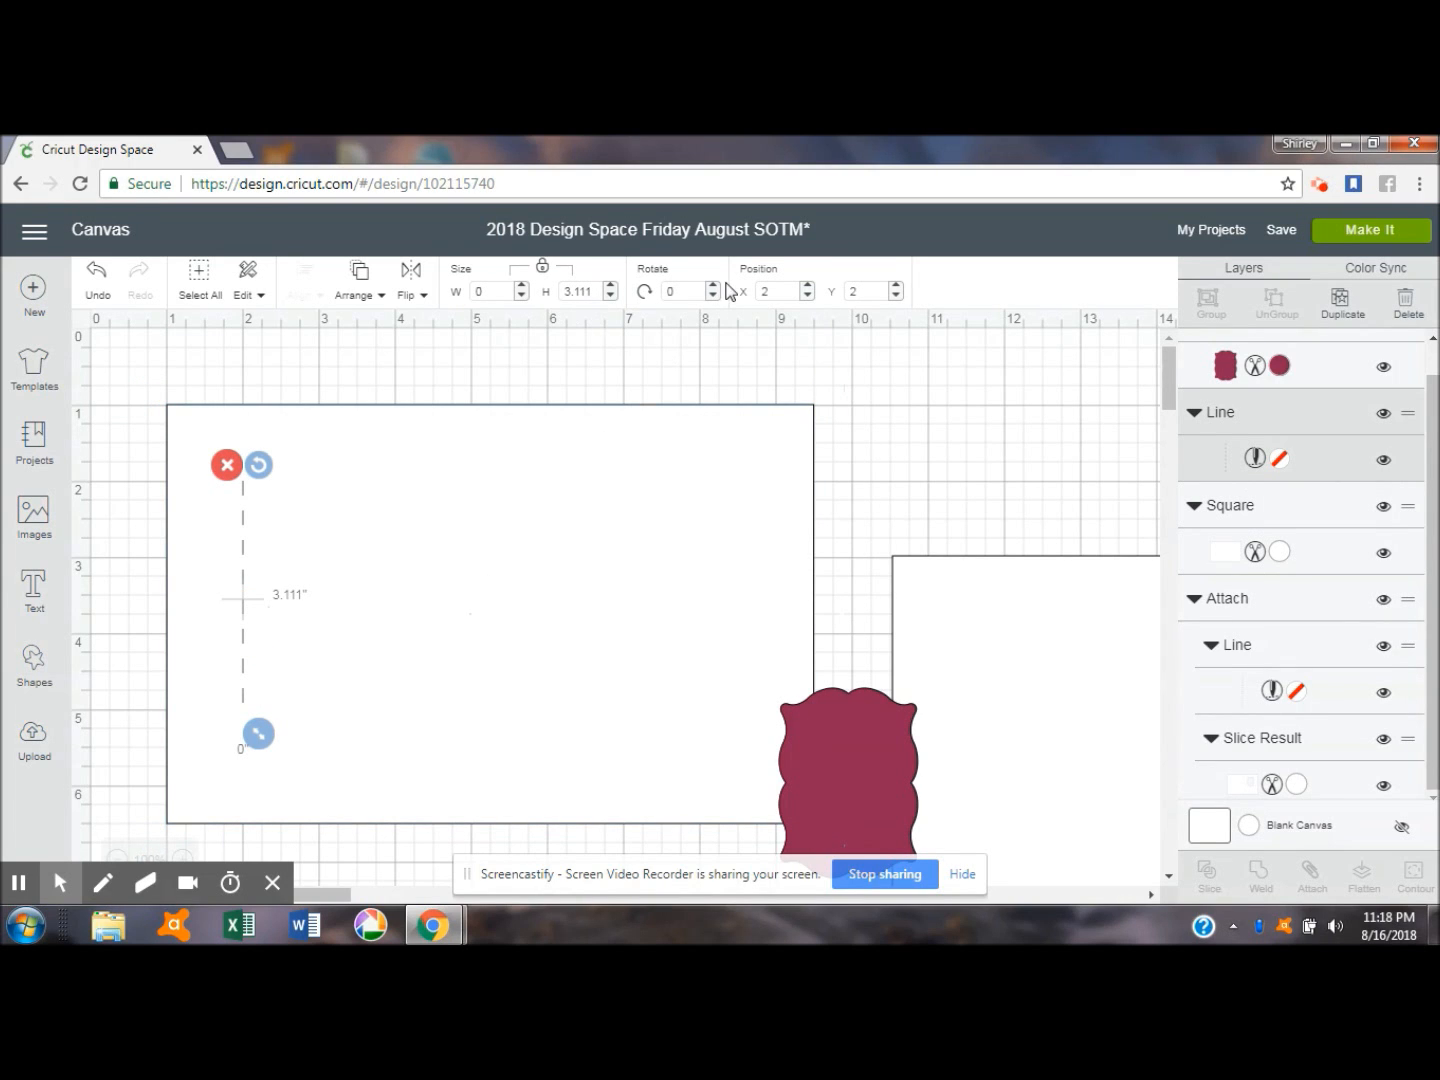
{"action": "double_click", "coordinate": [796, 288]}
{"action": "type", "text": "5.25"}
{"action": "key", "text": "Tab"}
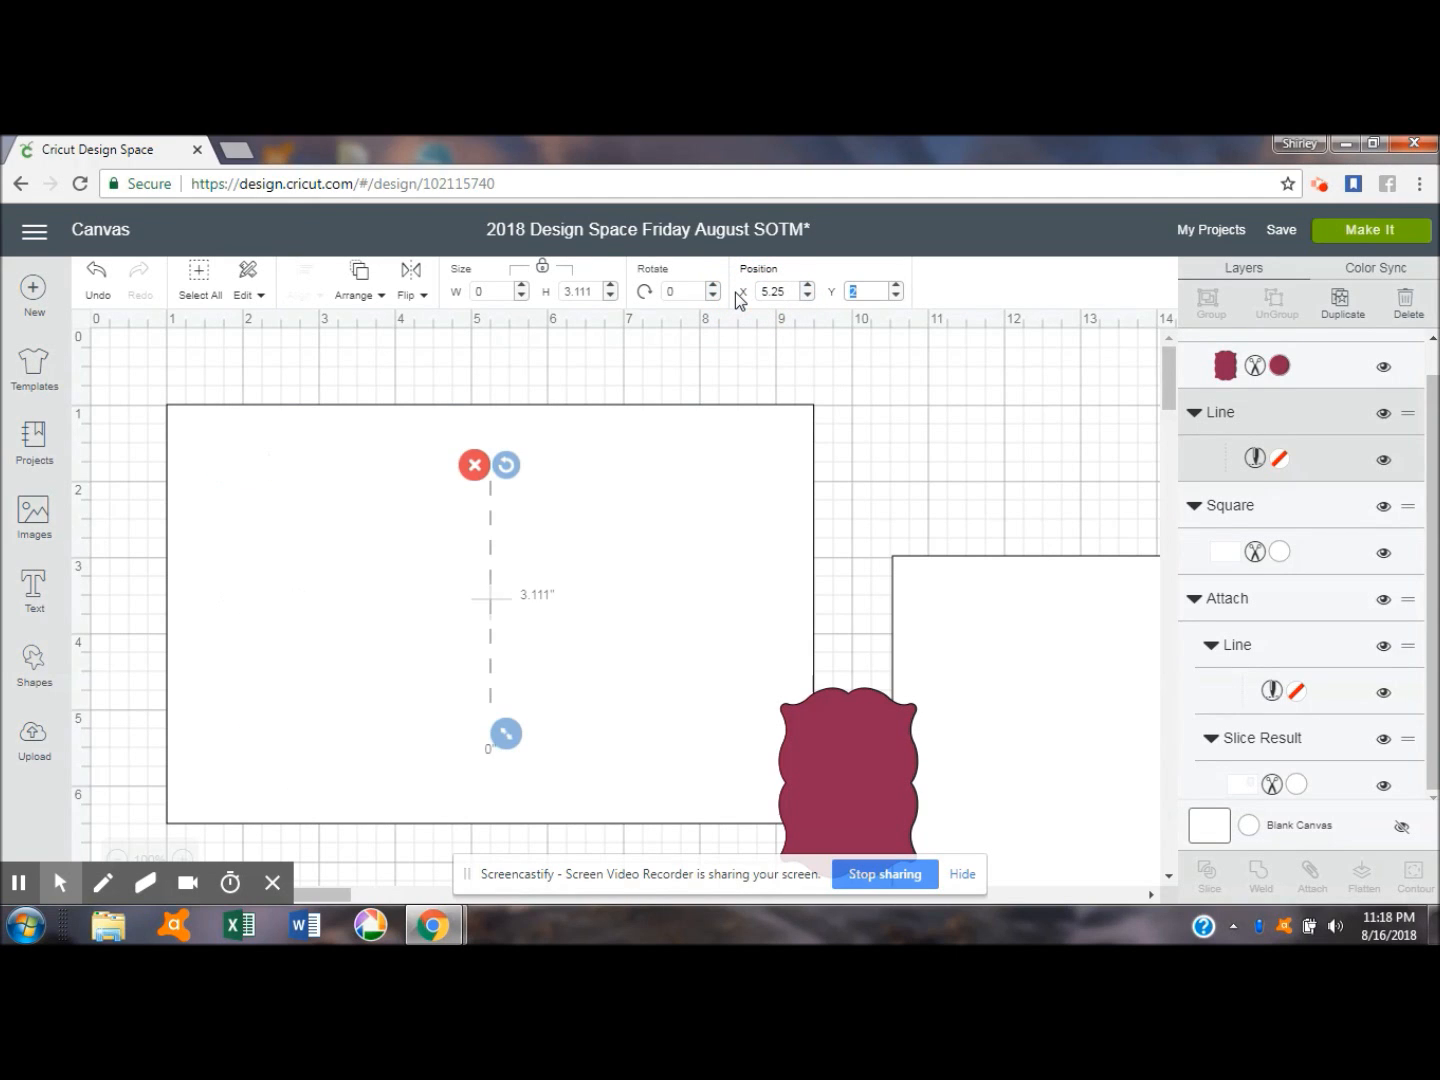
{"action": "type", "text": "1"}
{"action": "key", "text": "Return"}
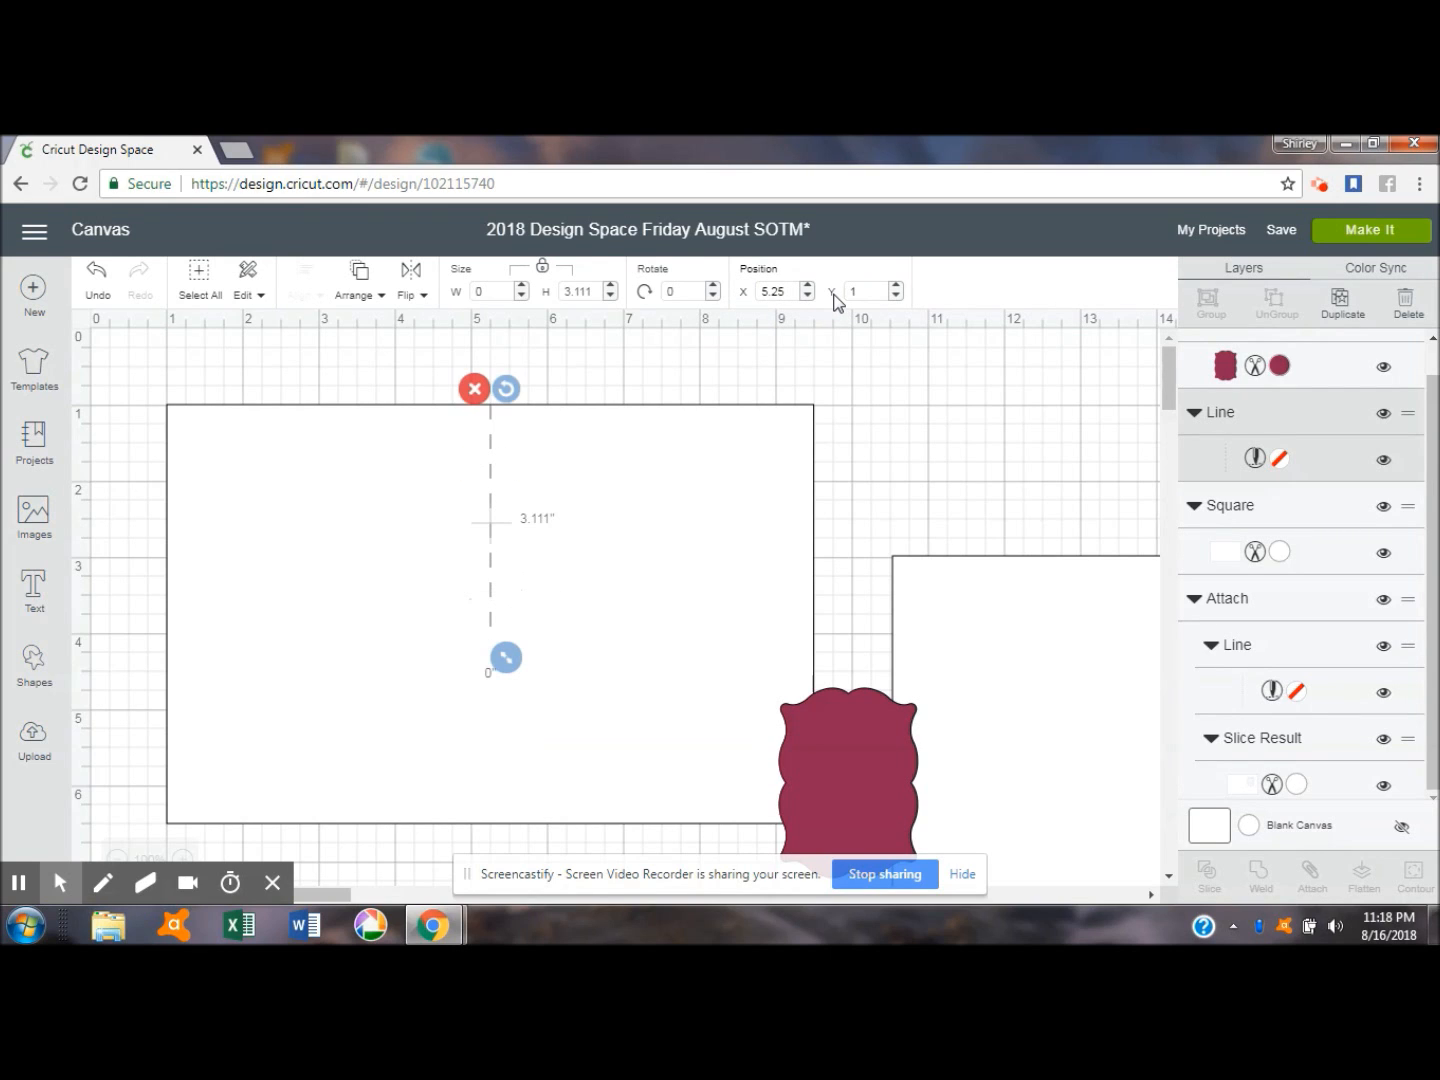
- Set the score line's height to 5.5 inches
{"action": "double_click", "coordinate": [585, 290]}
{"action": "type", "text": "5.5"}
{"action": "key", "text": "Tab"}
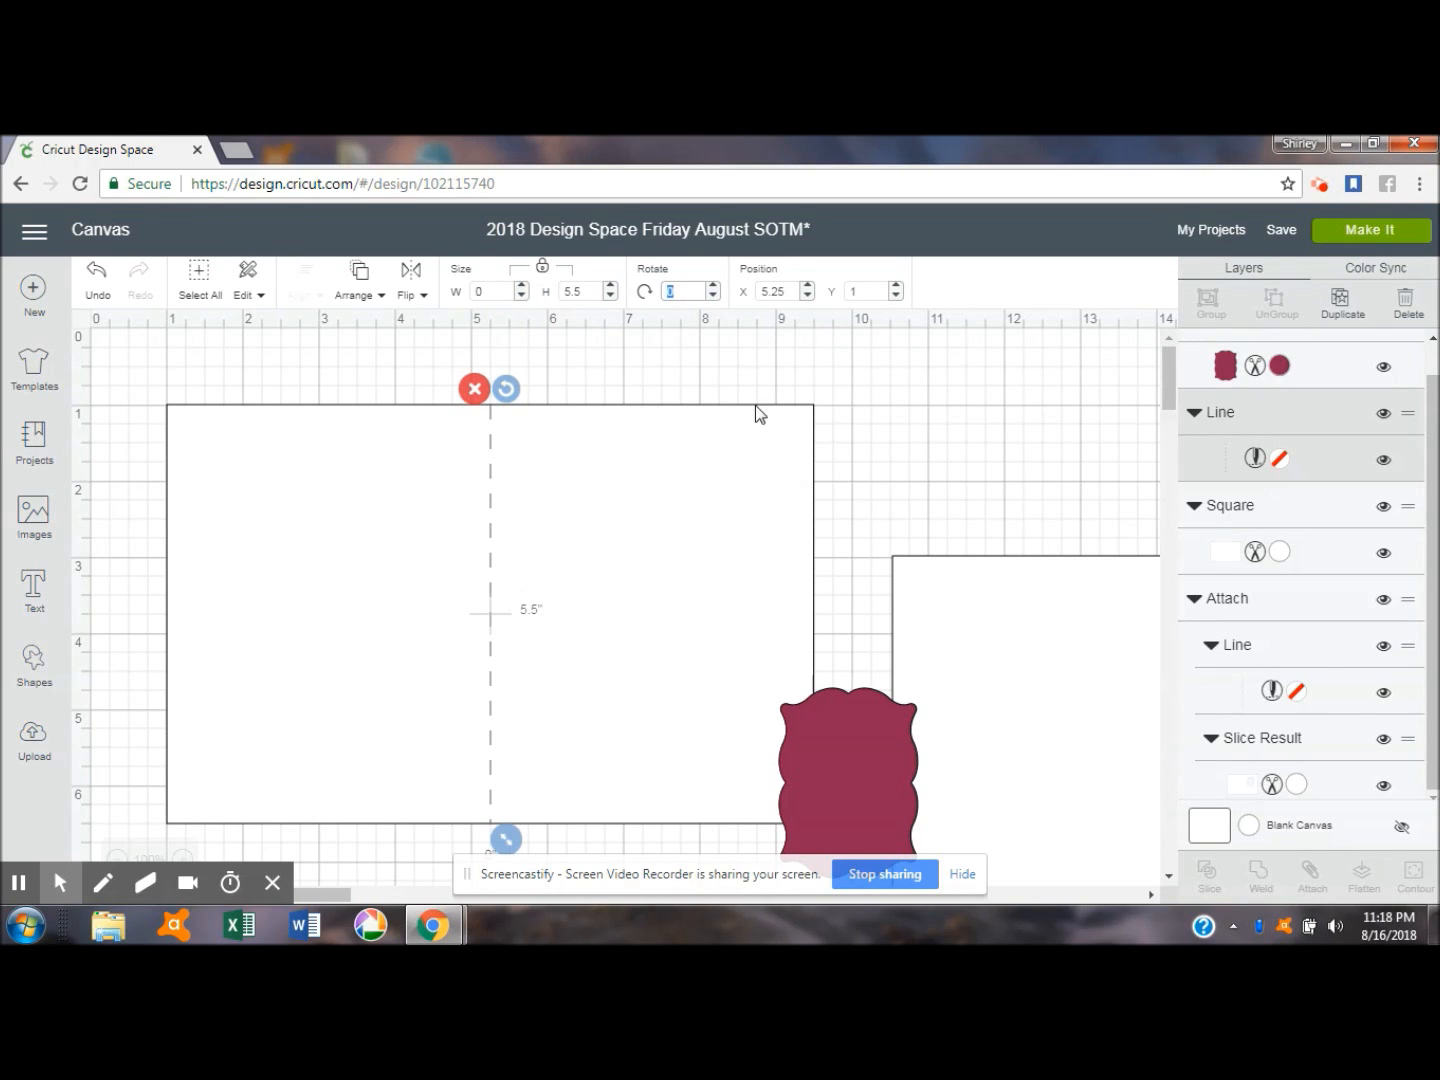
- Place the maroon frame on the right half of the new card at about X 6.37, Y 1.78
{"action": "left_click_drag", "start_coordinate": [868, 785], "coordinate": [667, 555]}
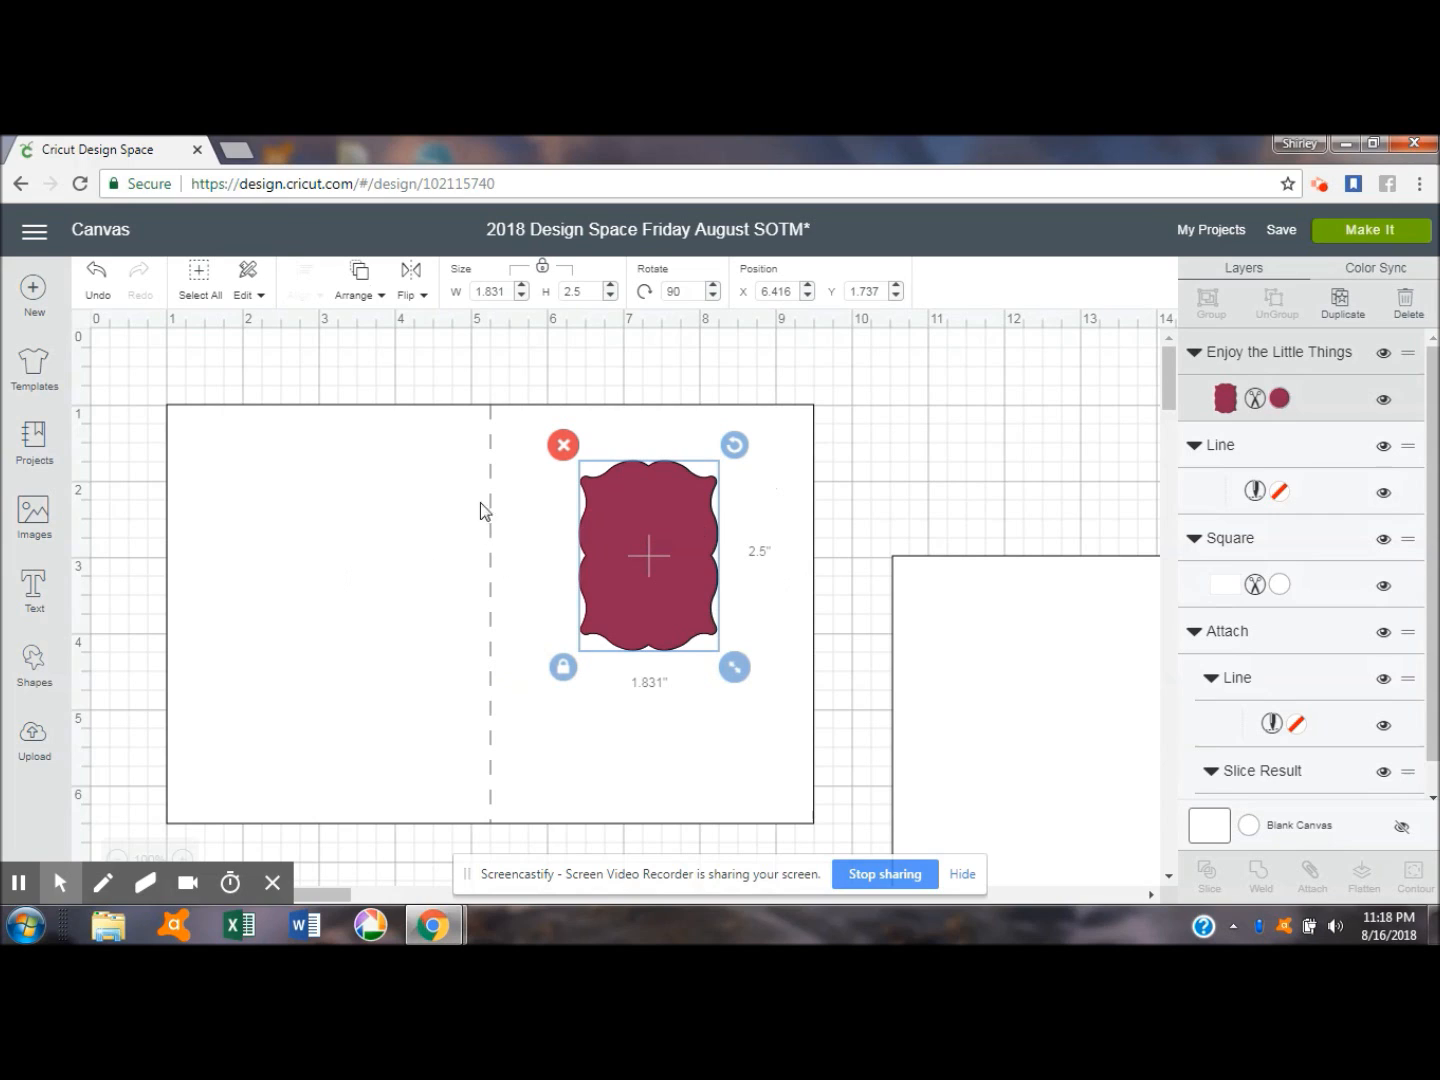
{"action": "left_click", "coordinate": [672, 568]}
{"action": "left_click_drag", "start_coordinate": [671, 561], "coordinate": [667, 563]}
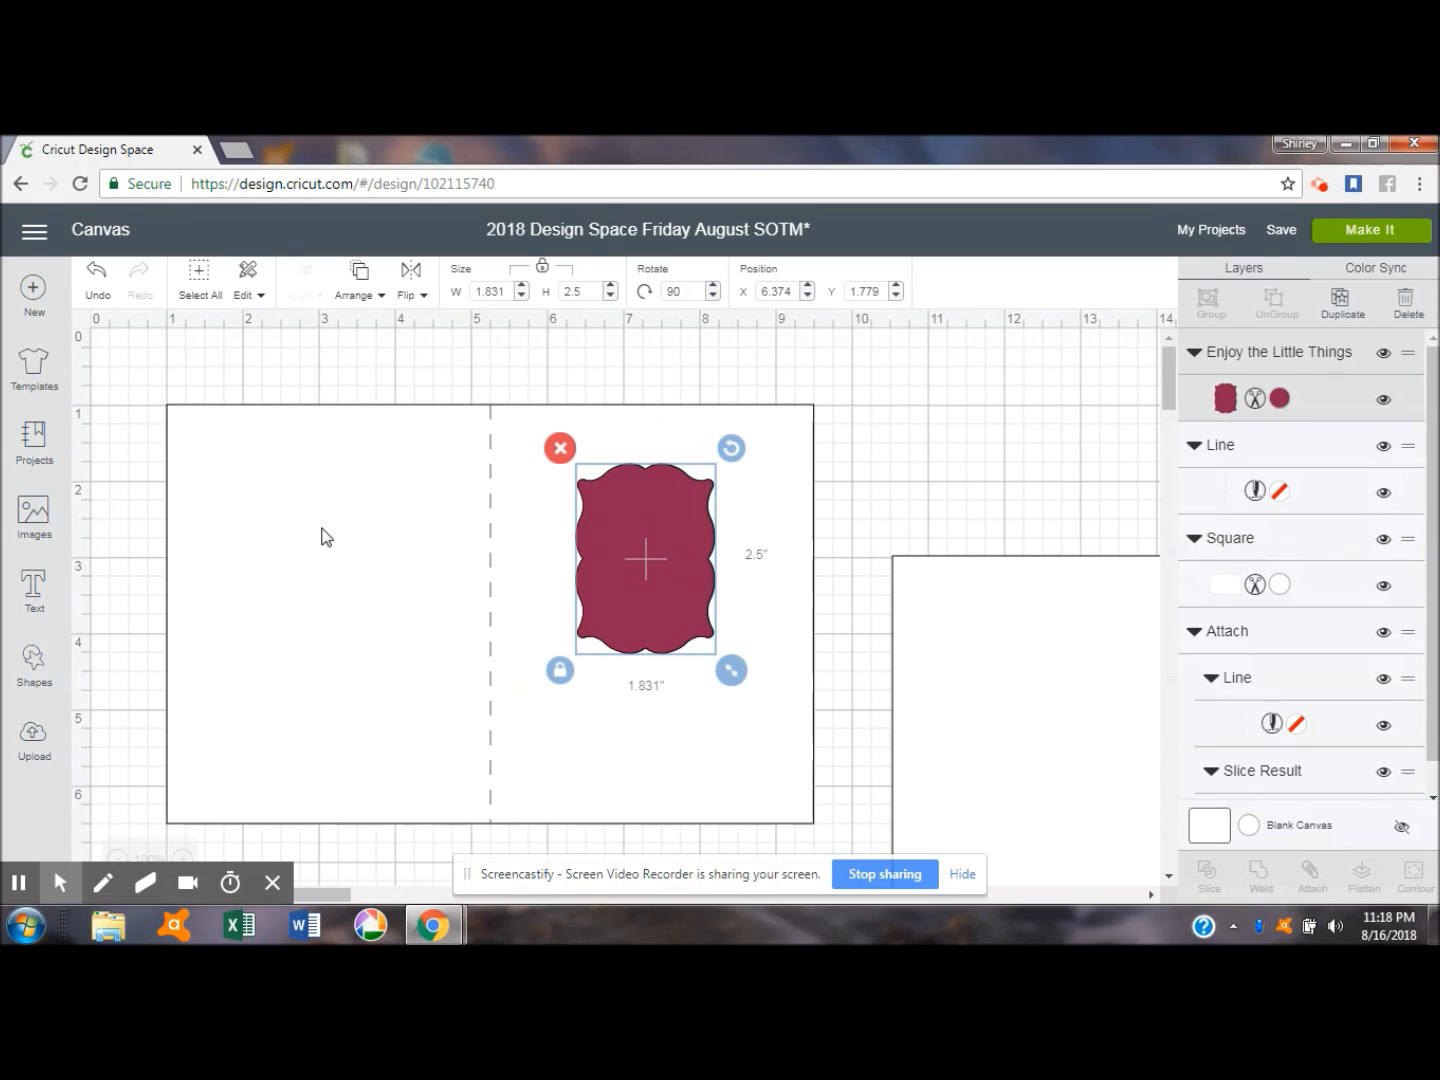
- Set the maroon frame's Y position to 1.75
{"action": "left_click", "coordinate": [896, 296]}
{"action": "left_click", "coordinate": [884, 291]}
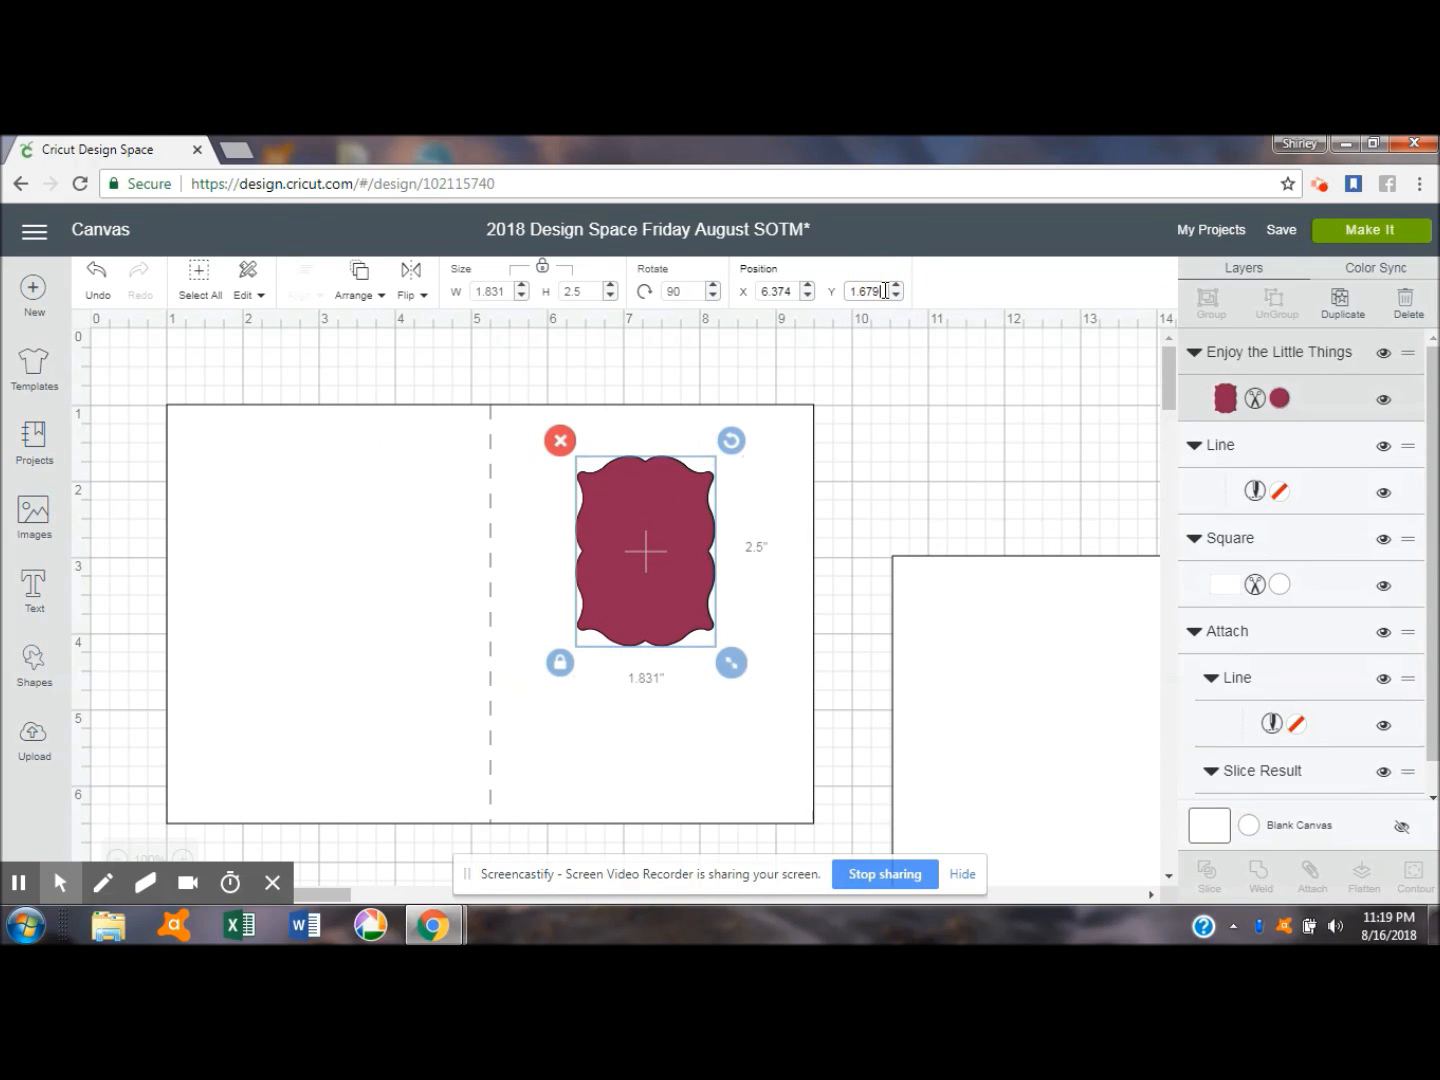
{"action": "key", "text": "BackSpace"}
{"action": "key", "text": "BackSpace"}
{"action": "type", "text": ".75"}
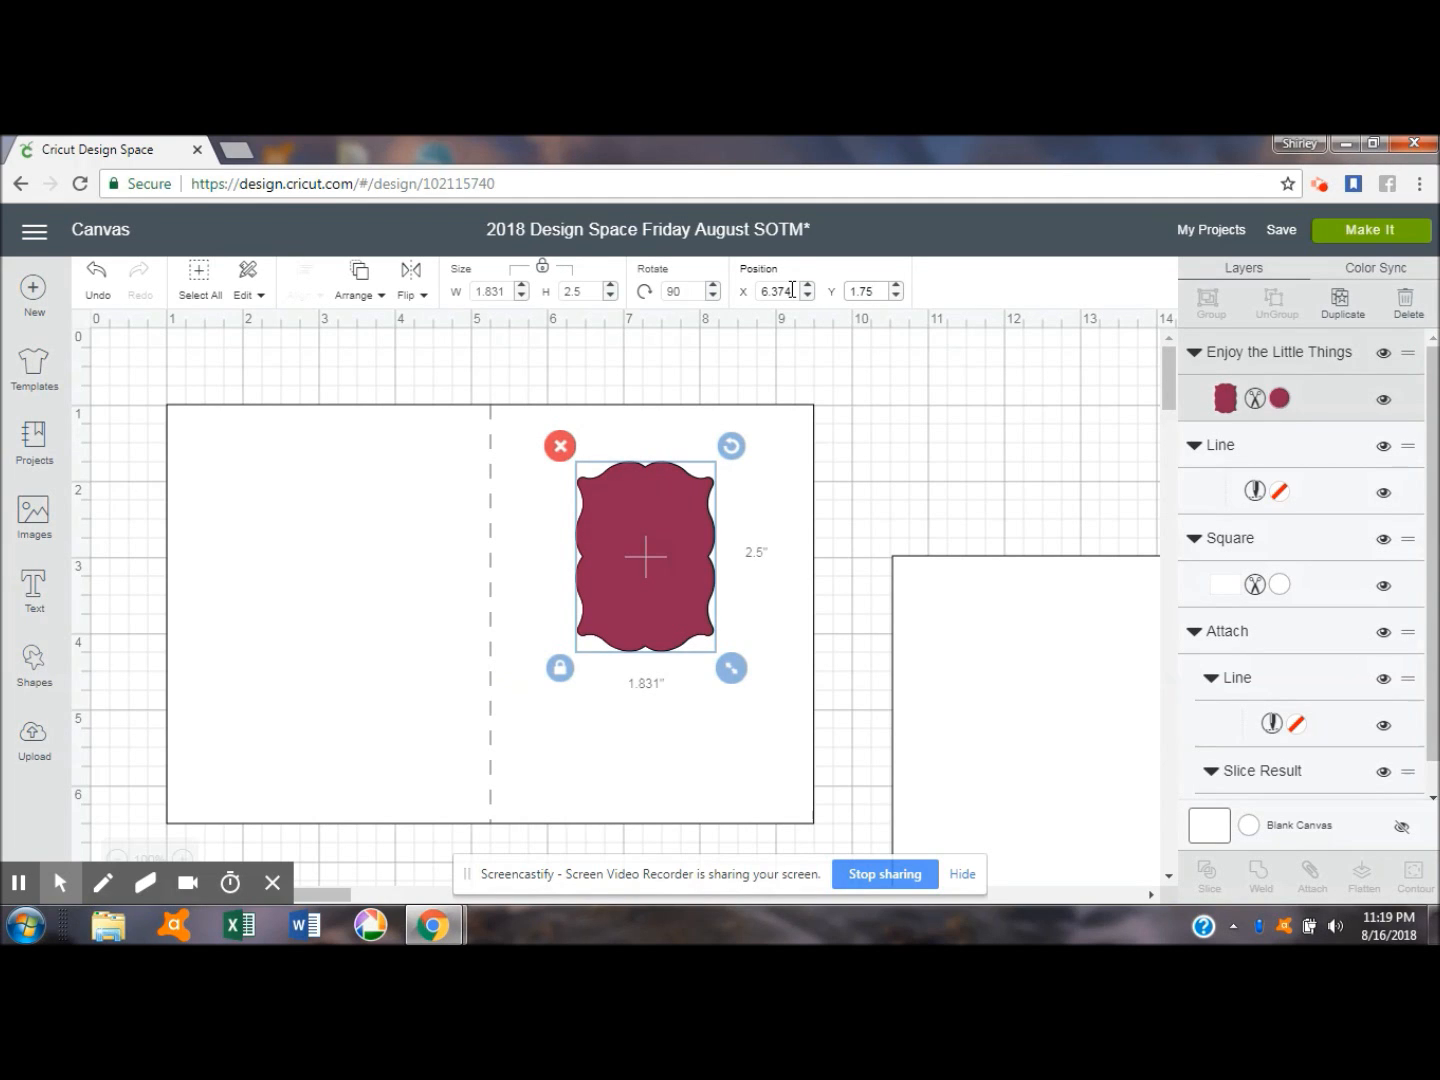
- Set the maroon frame's X position to 6.25
{"action": "left_click_drag", "start_coordinate": [793, 291], "coordinate": [757, 297]}
{"action": "type", "text": "6.25"}
{"action": "key", "text": "Tab"}
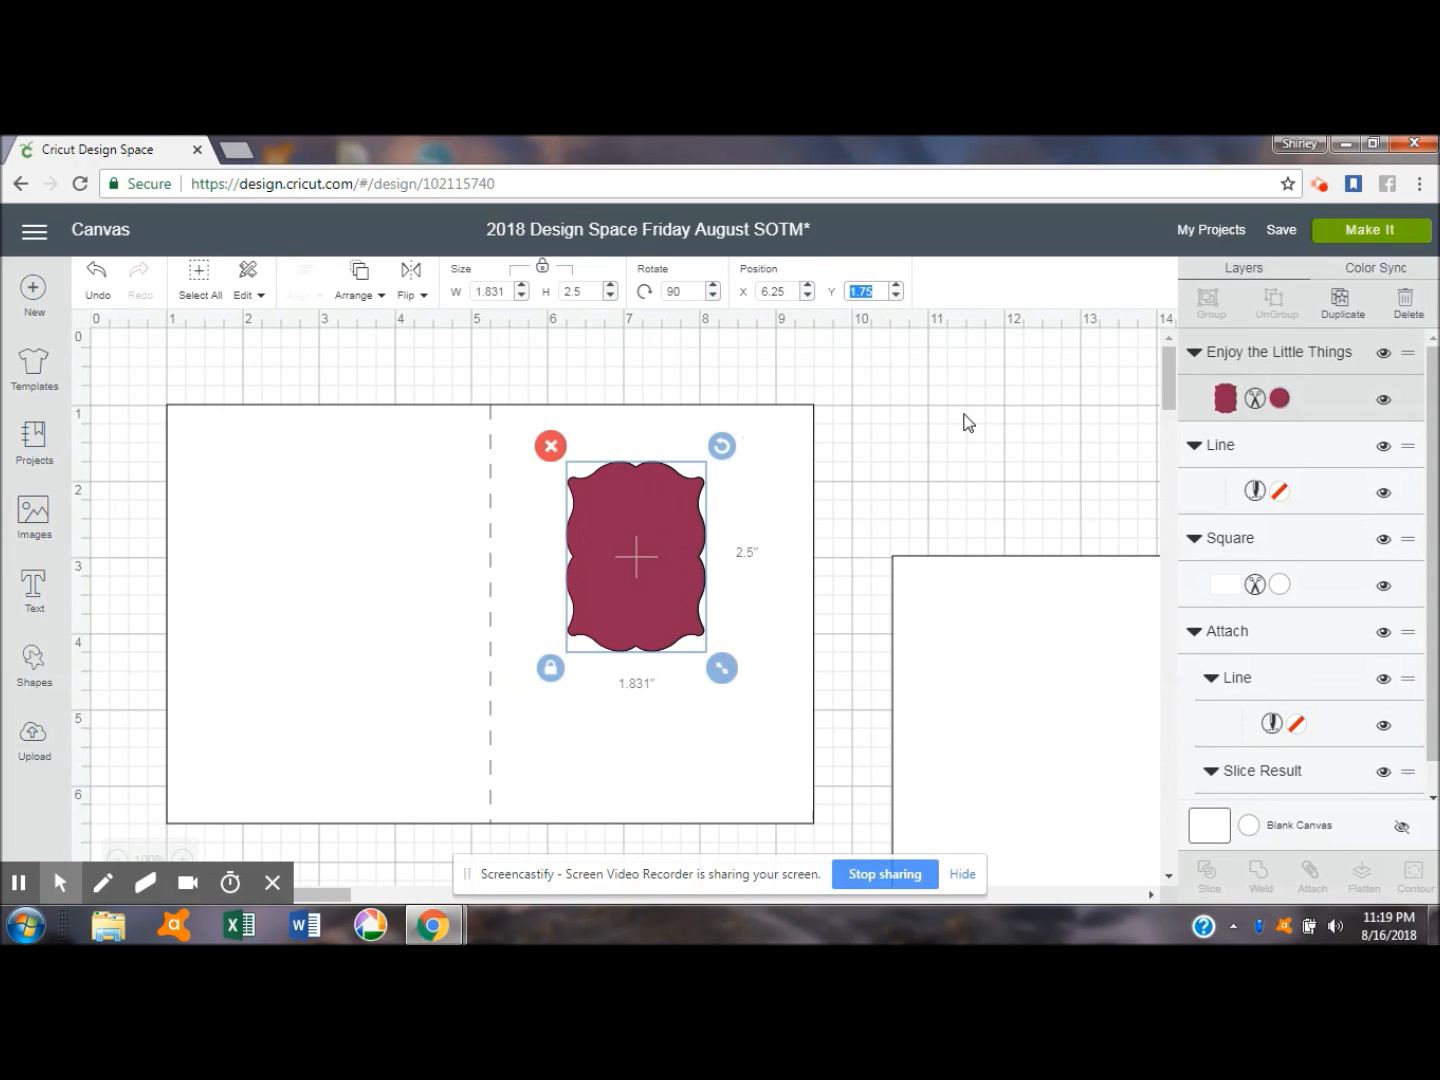
- Set the maroon frame's X position to 6.5
{"action": "left_click", "coordinate": [787, 291]}
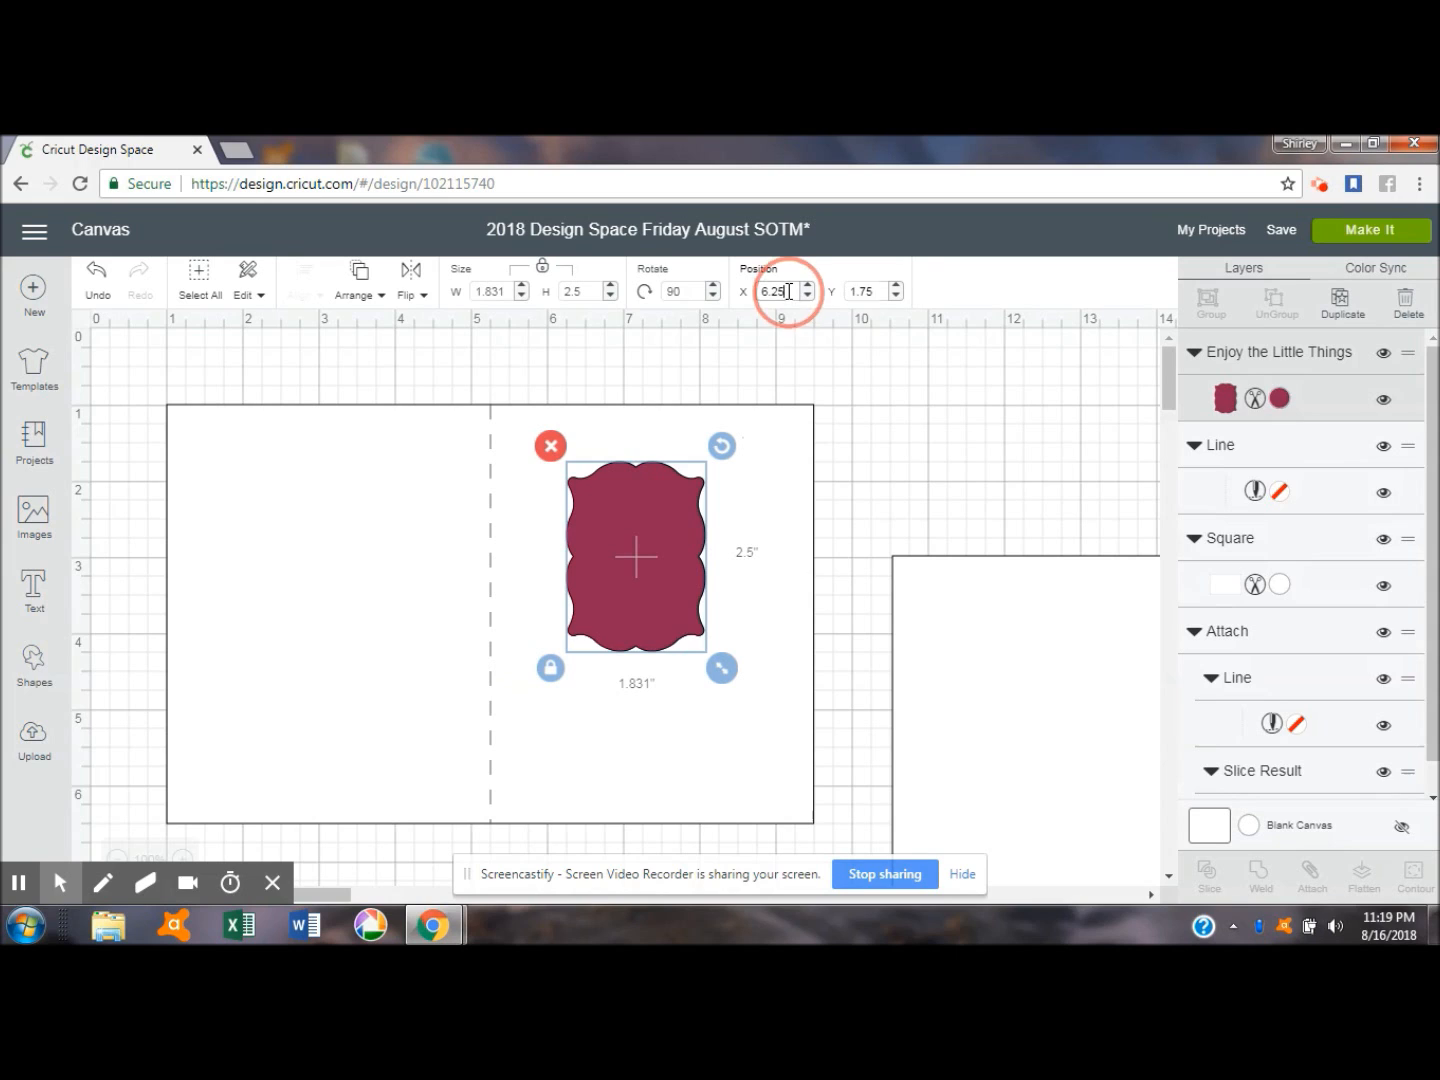
{"action": "key", "text": "BackSpace"}
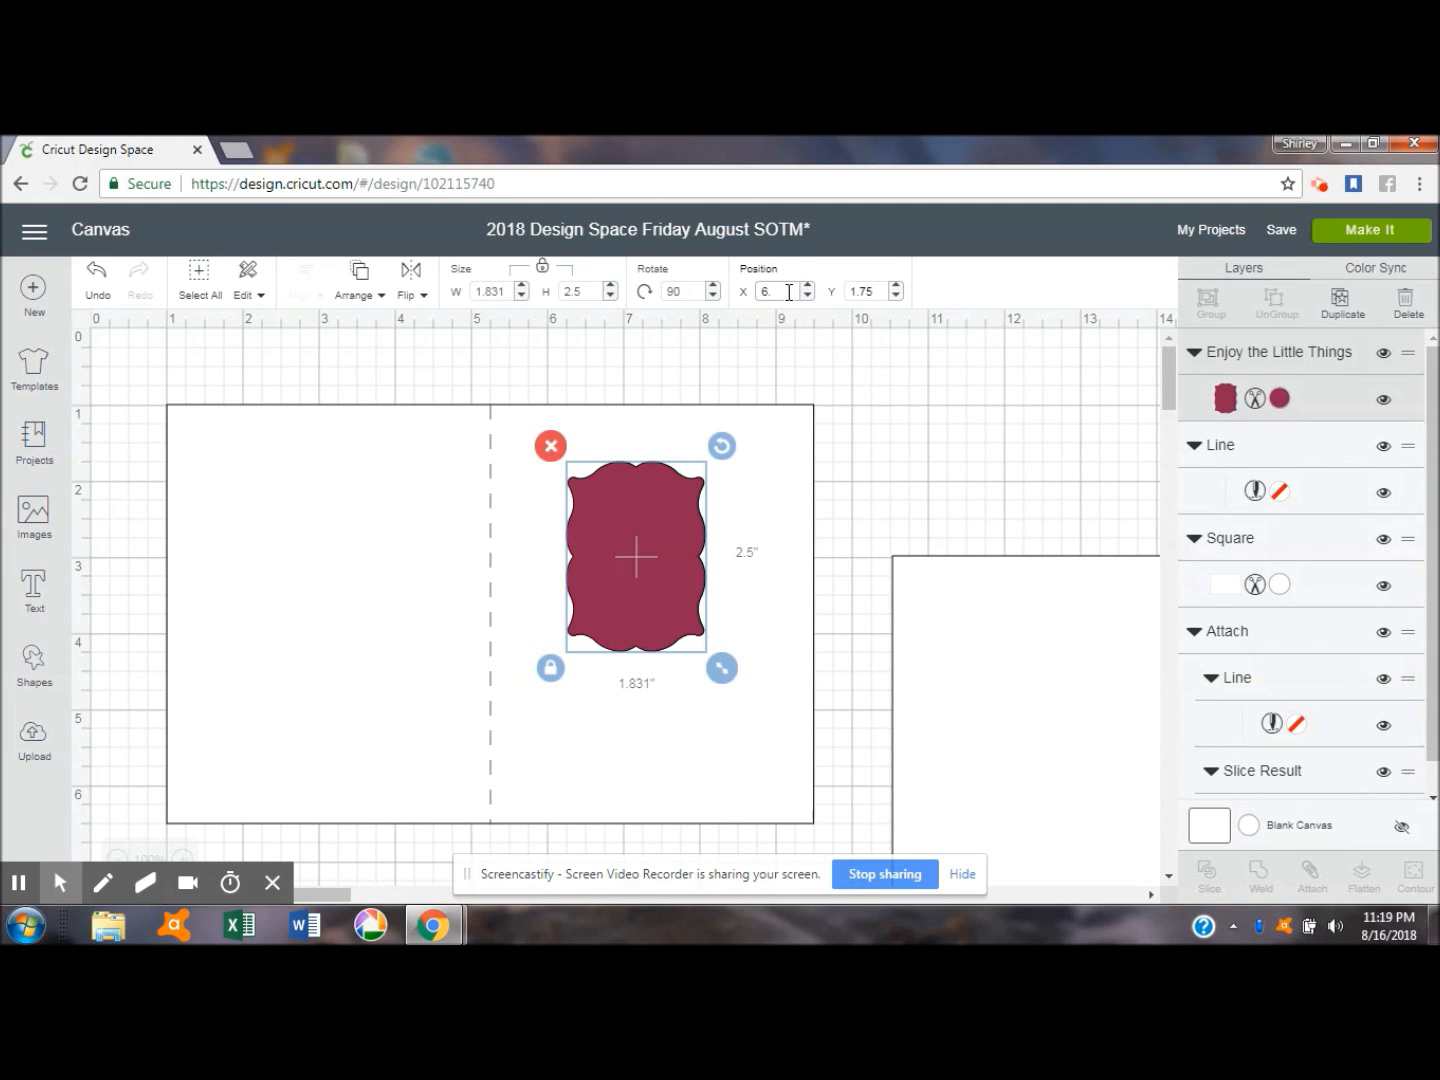
{"action": "type", "text": ".5"}
{"action": "key", "text": "Tab"}
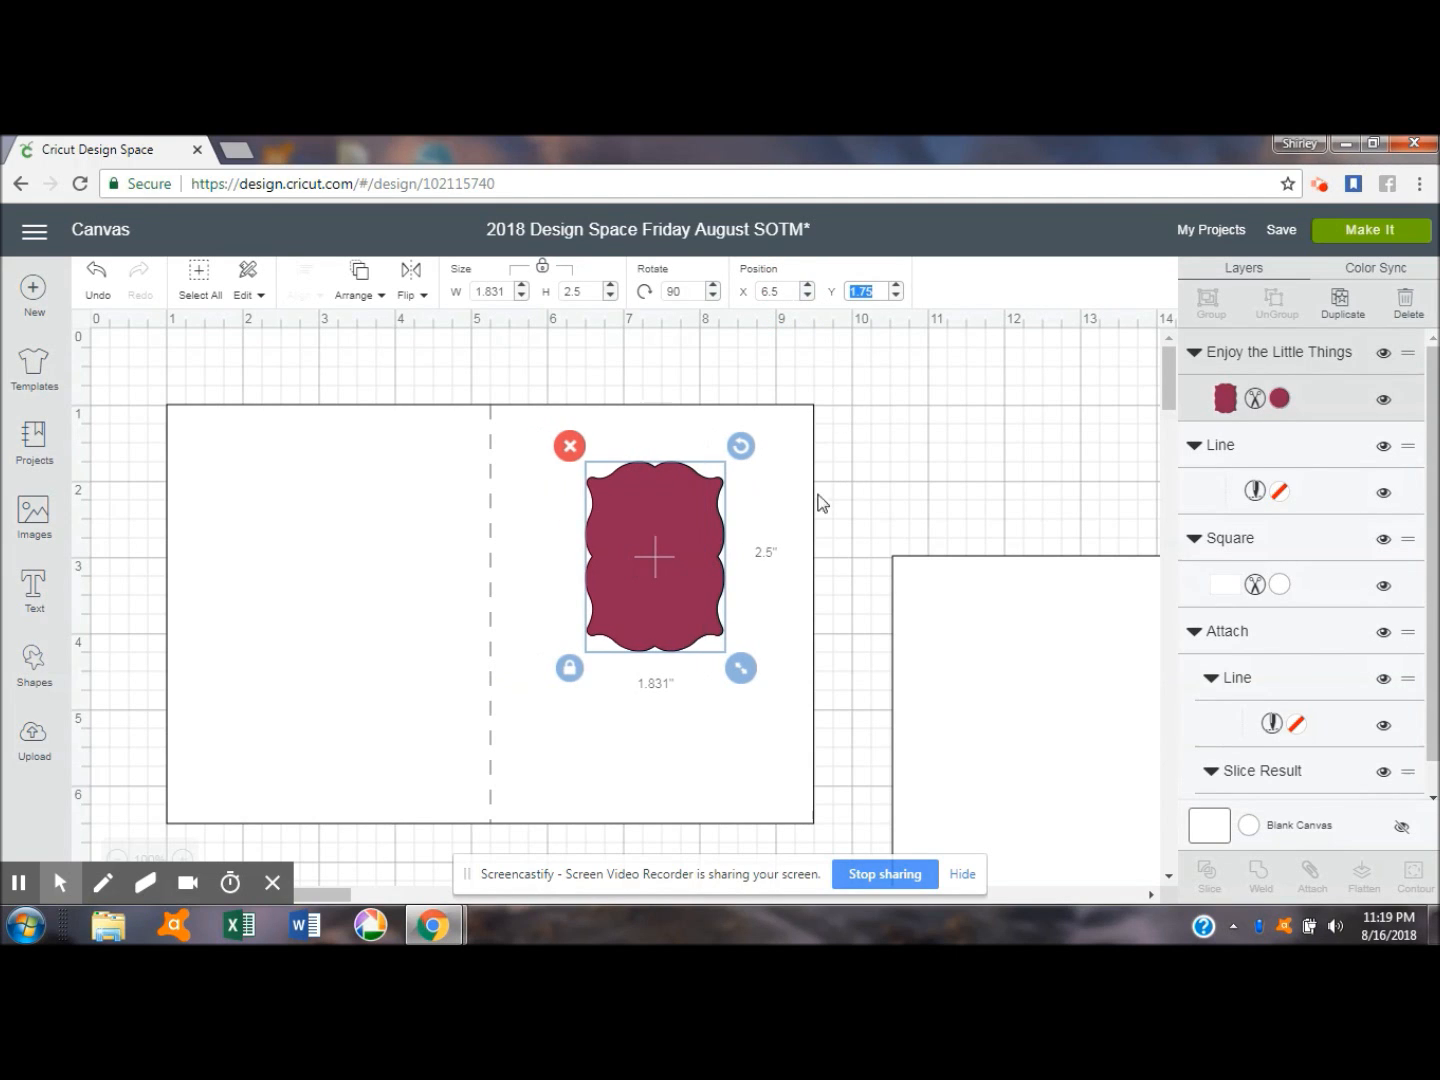
- Nudge the maroon frame slightly left to about X 6.44 and deselect it
{"action": "left_click", "coordinate": [652, 573]}
{"action": "left_click_drag", "start_coordinate": [652, 573], "coordinate": [647, 573]}
{"action": "left_click", "coordinate": [942, 438]}
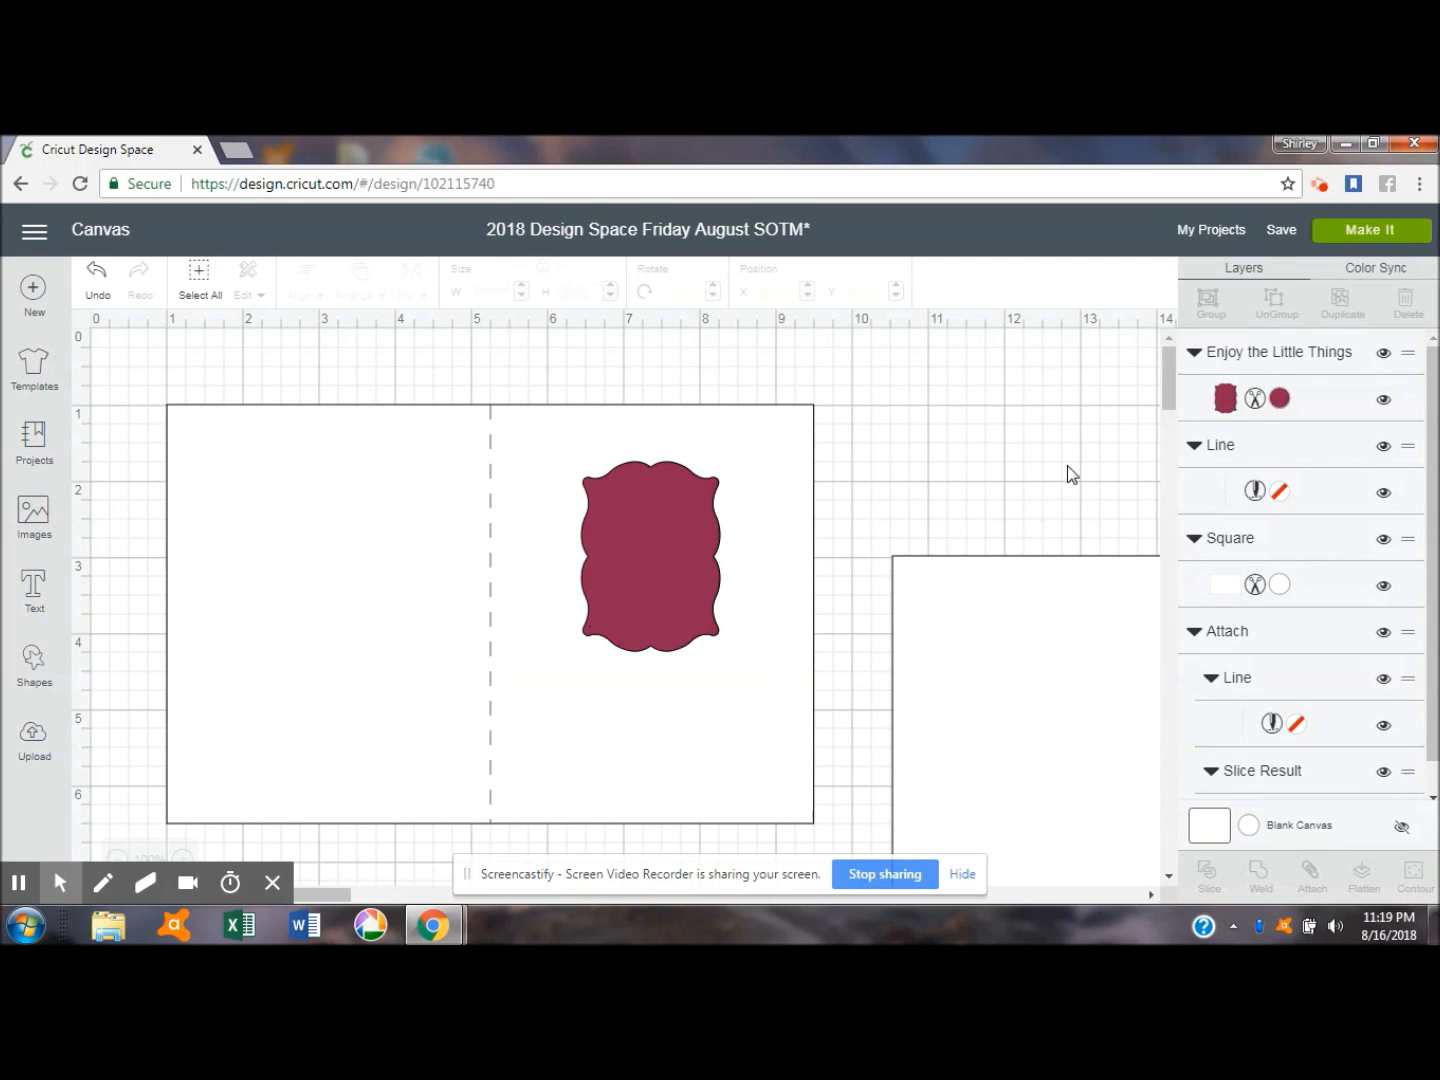
- Slice the maroon frame shape out of the white card rectangle
{"action": "left_click", "coordinate": [629, 576]}
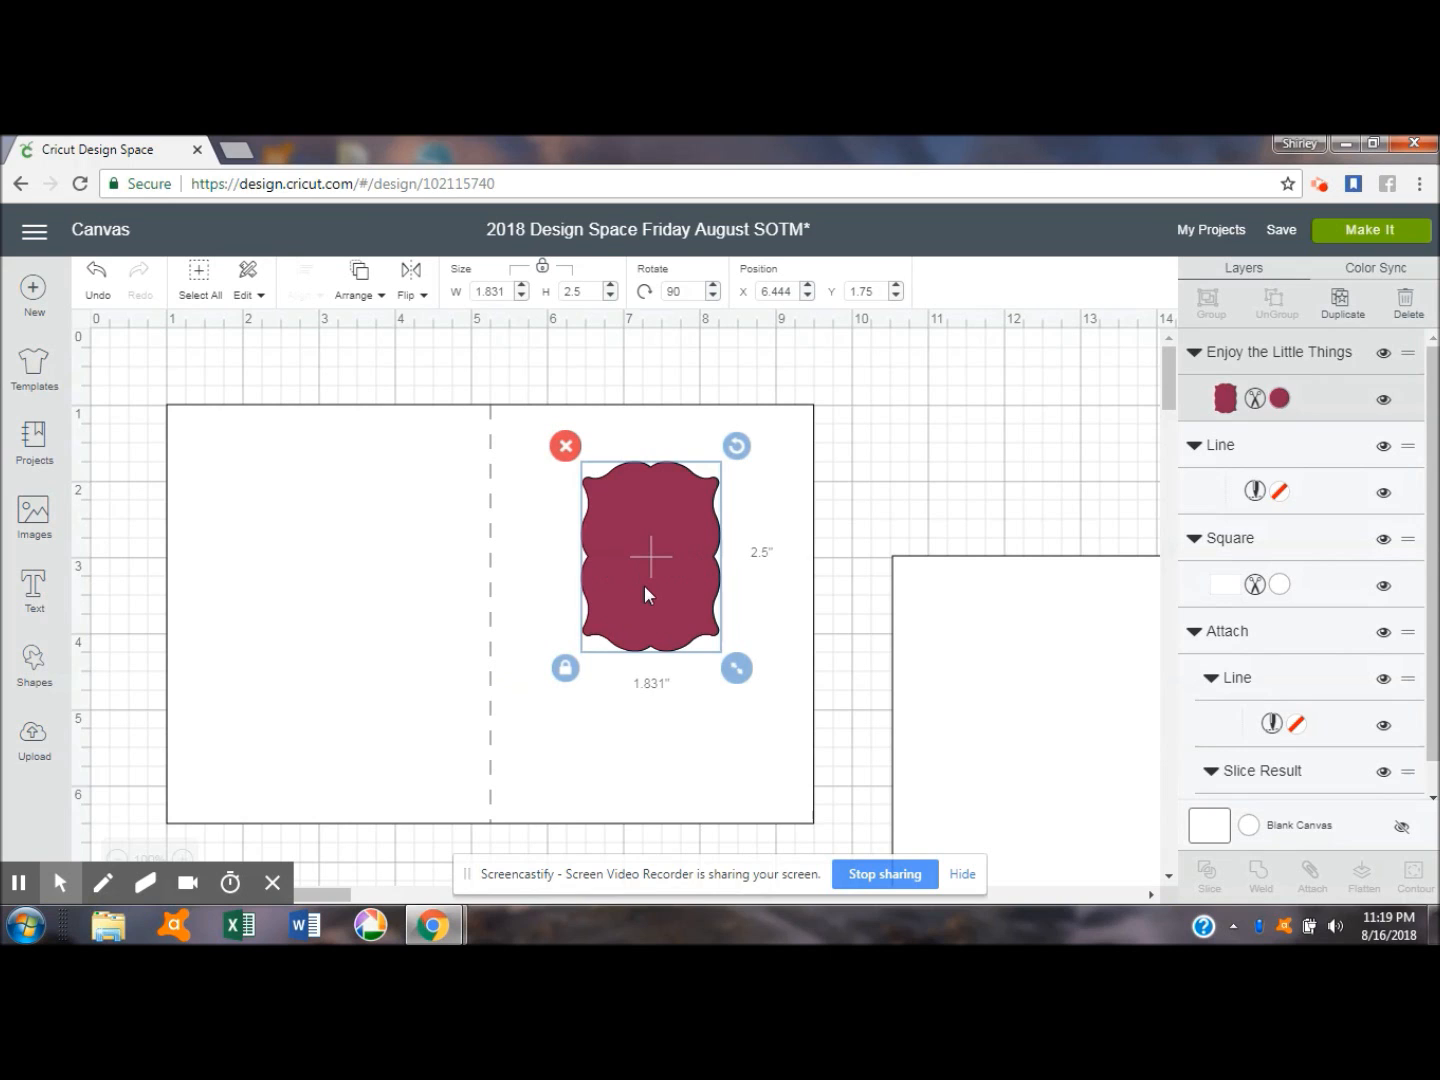
{"action": "left_click", "coordinate": [769, 549]}
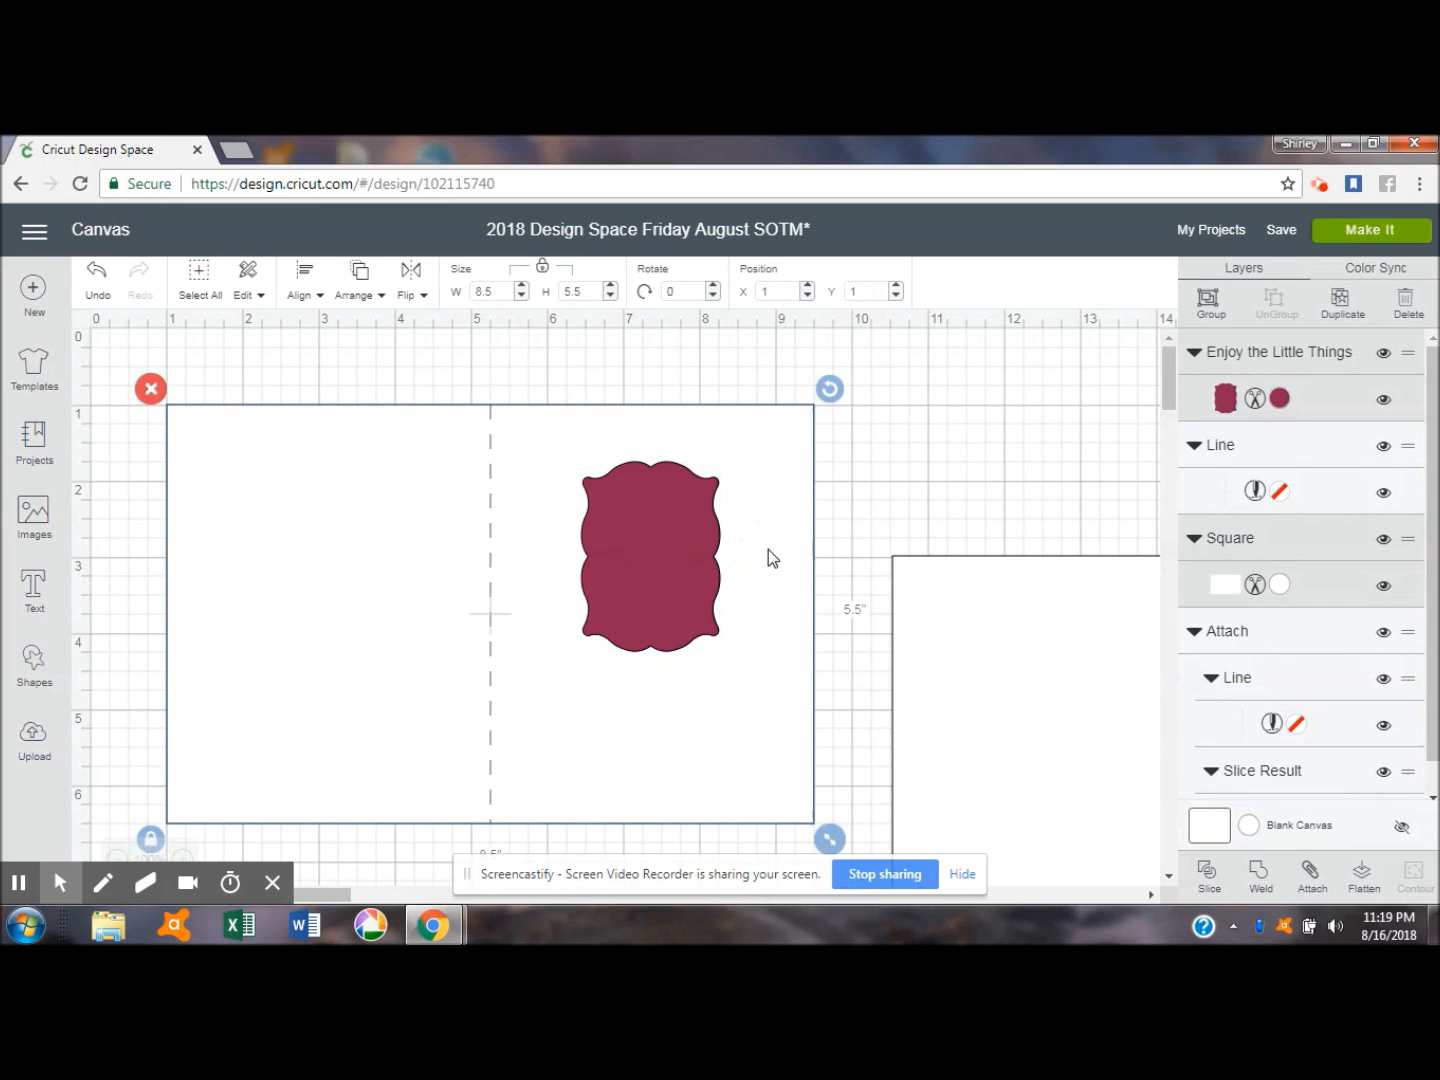
{"action": "left_click", "coordinate": [1210, 872]}
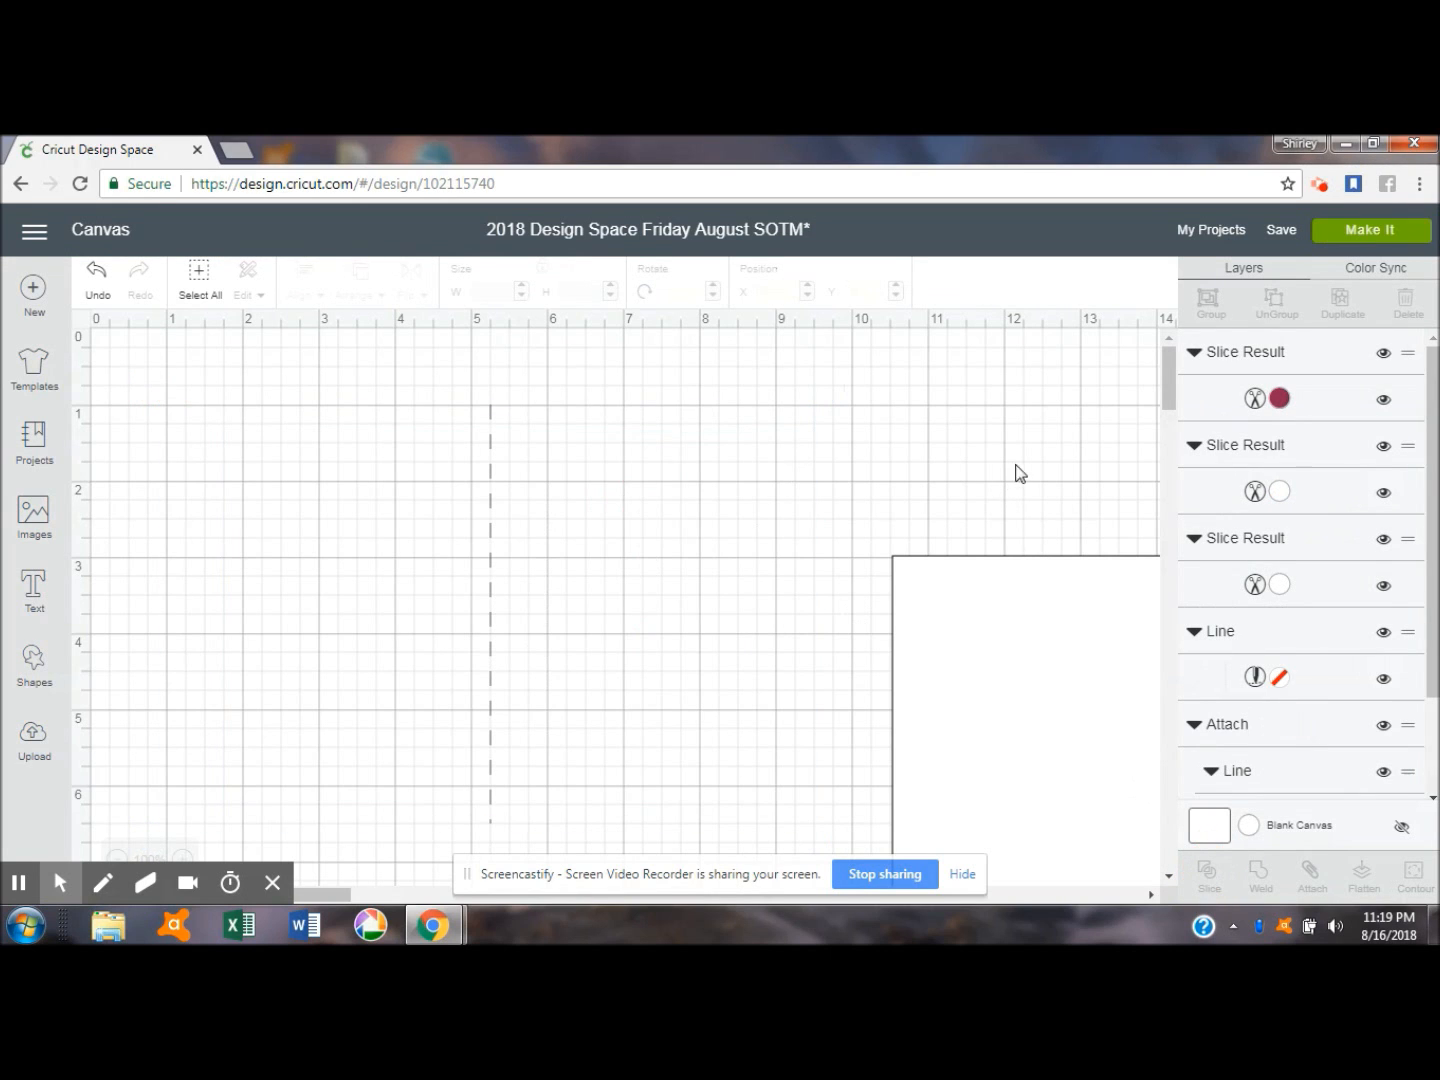
- Delete the maroon and white cut-out slice pieces from the card's opening
{"action": "left_click", "coordinate": [637, 577]}
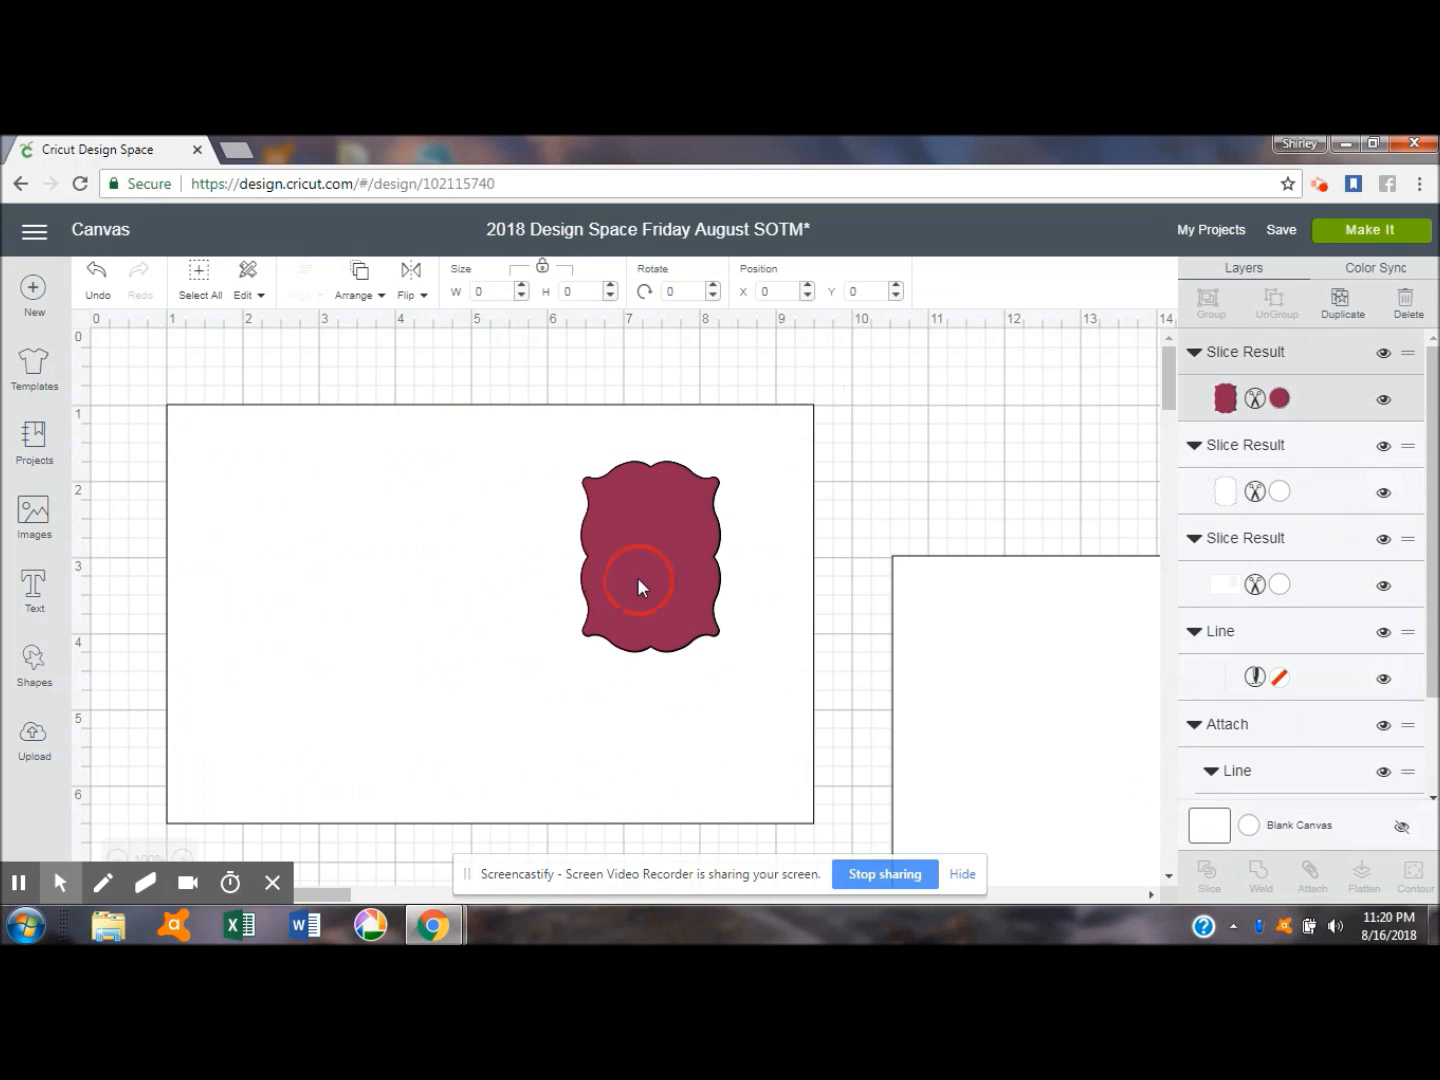
{"action": "left_click", "coordinate": [566, 443]}
{"action": "left_click", "coordinate": [636, 497]}
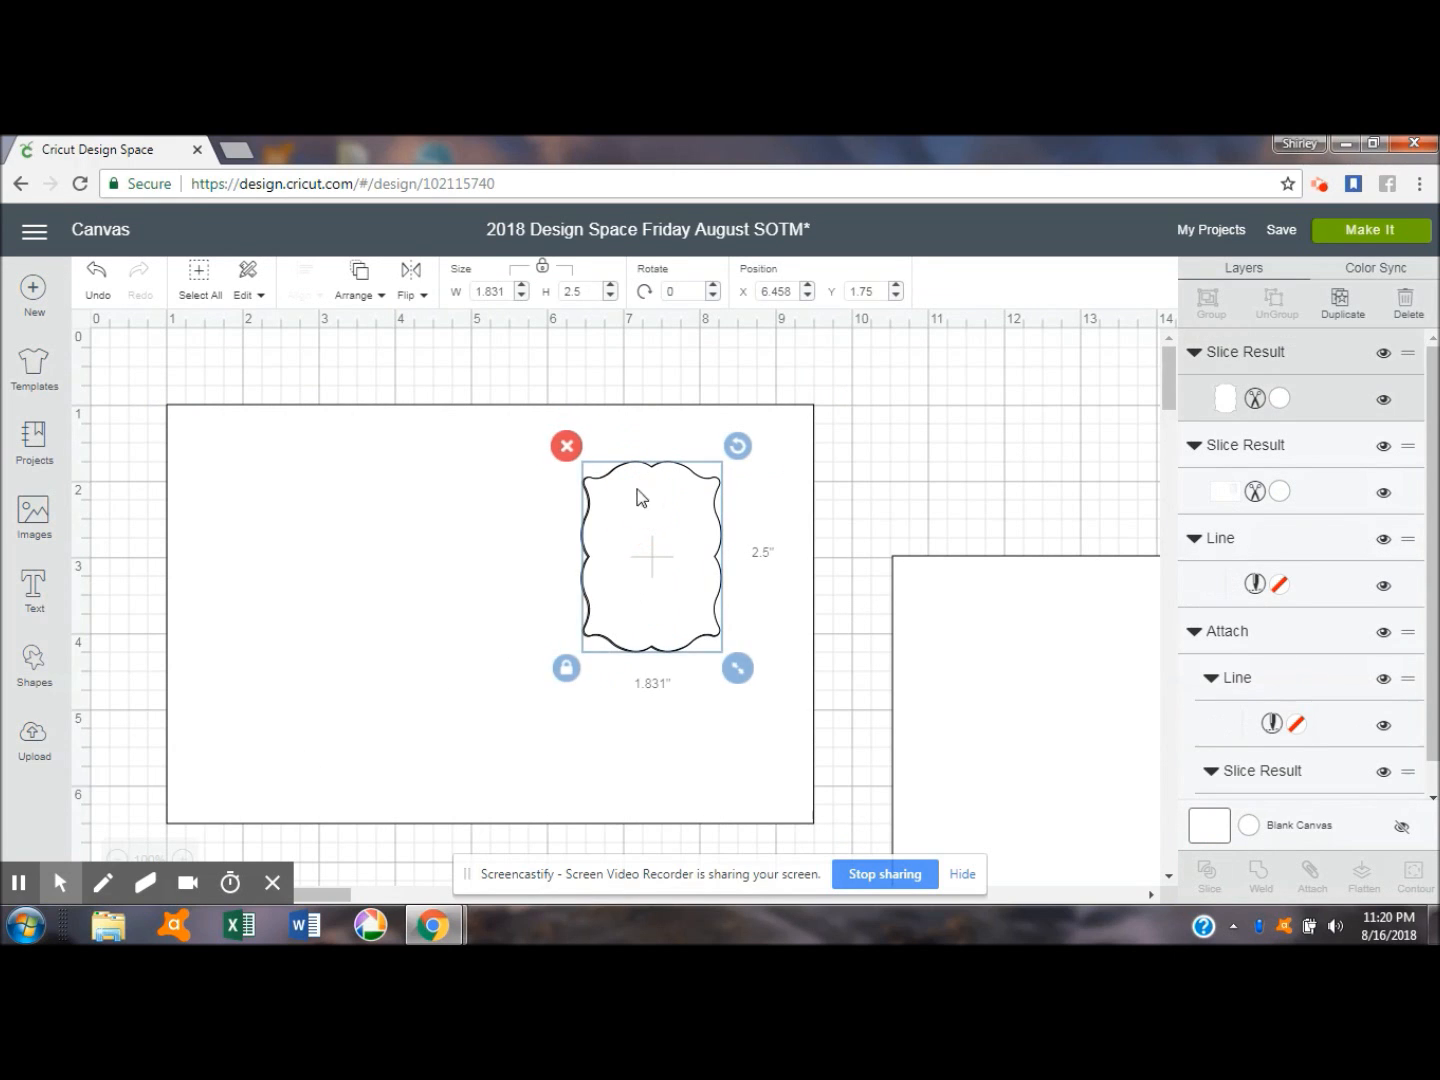
{"action": "left_click", "coordinate": [565, 445]}
- Send the sliced card base to the back, behind the score line
{"action": "left_click", "coordinate": [654, 445]}
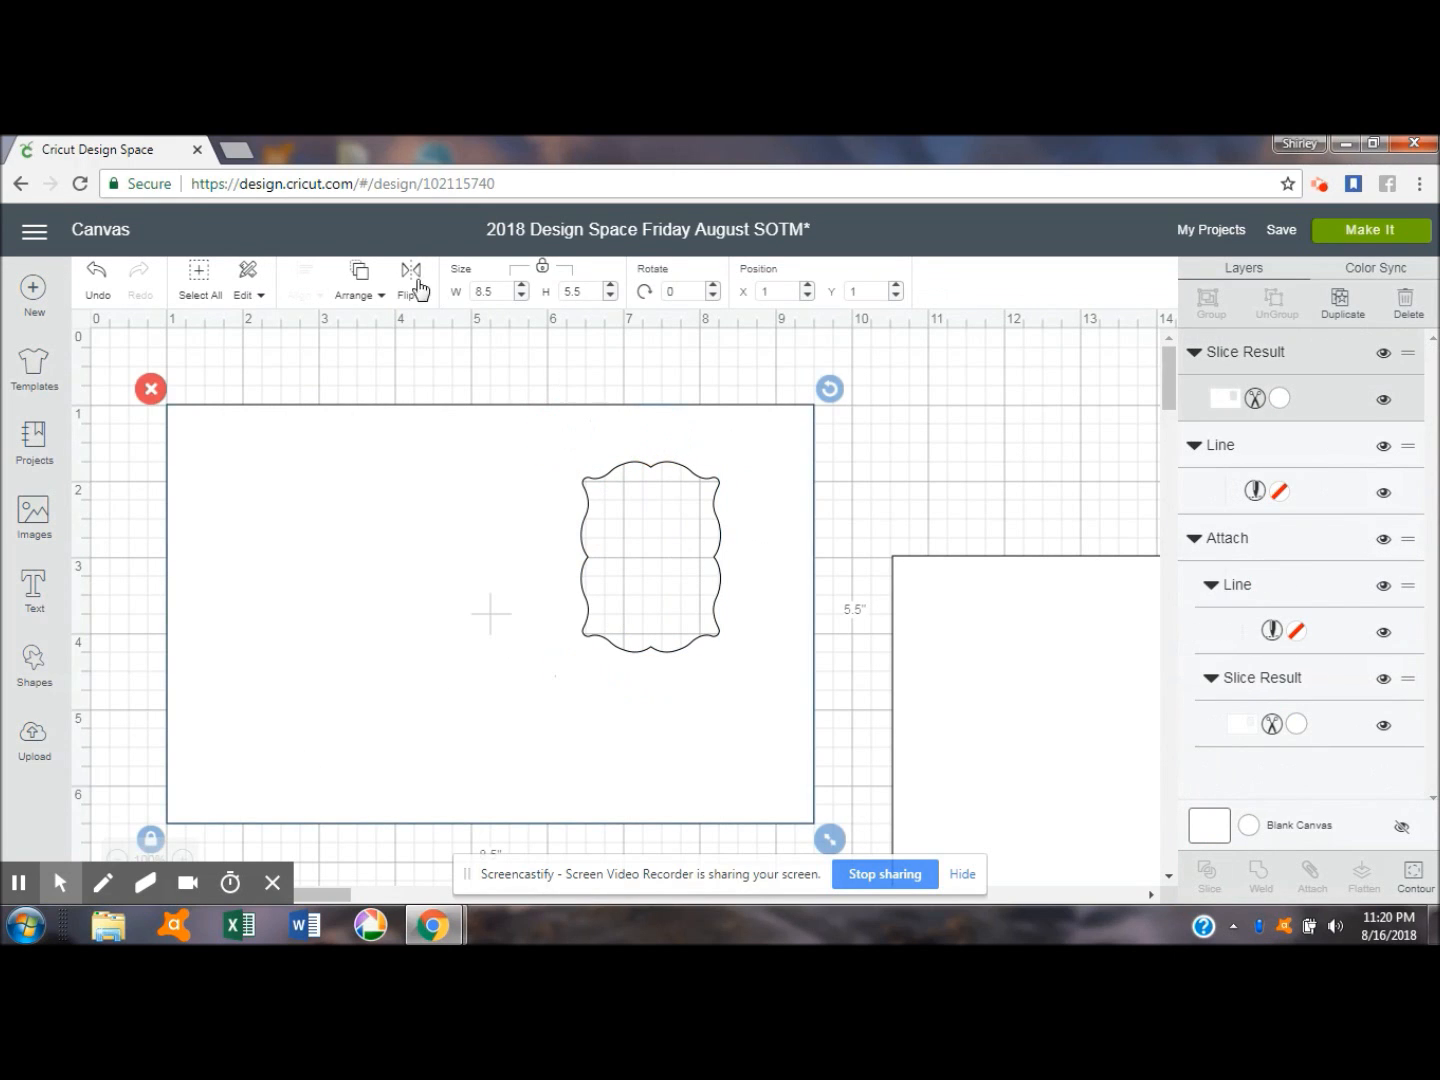
{"action": "left_click", "coordinate": [360, 274]}
{"action": "left_click", "coordinate": [365, 330]}
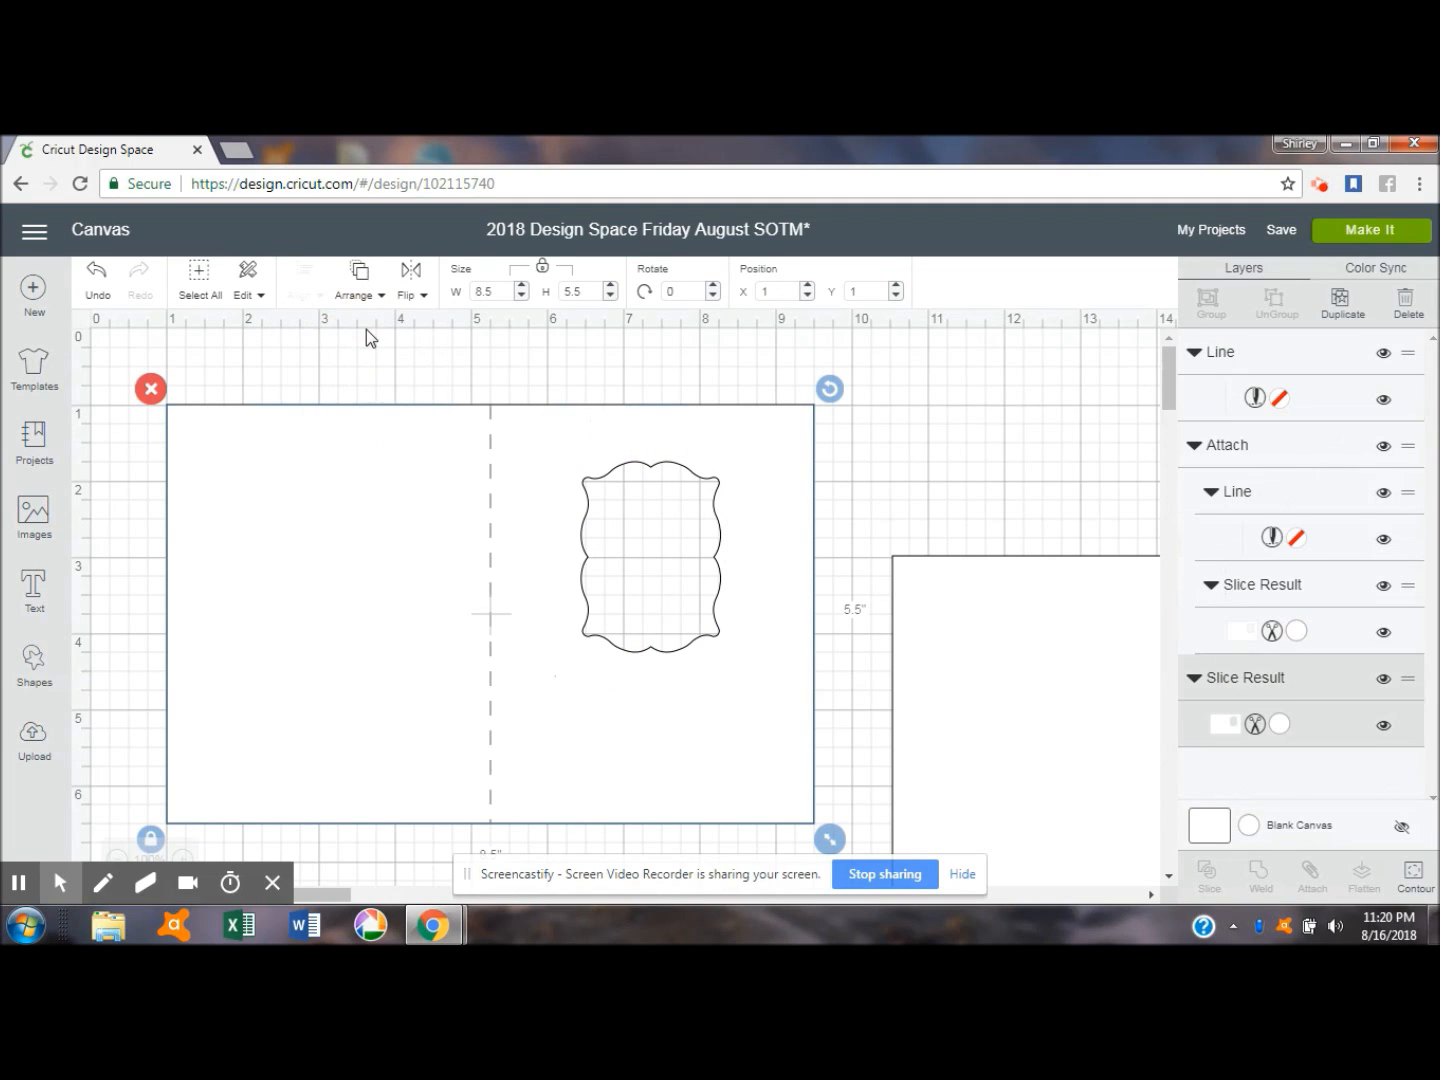
- Attach the score line to the sliced card base
{"action": "left_click", "coordinate": [487, 527], "text": "shift"}
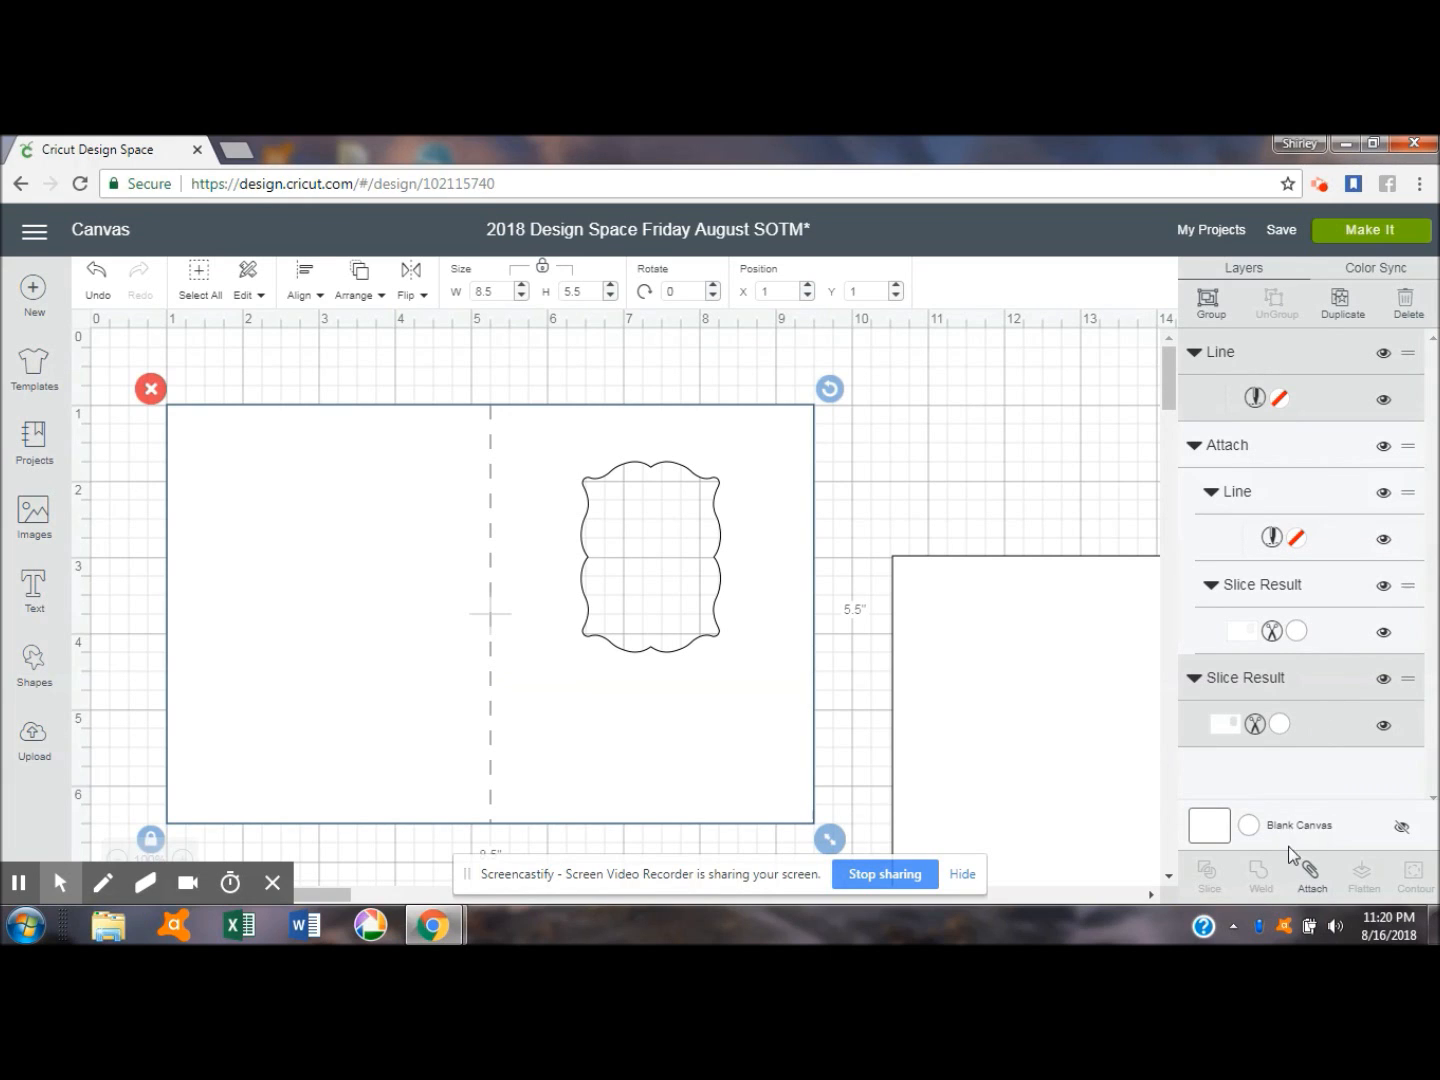
{"action": "left_click", "coordinate": [1312, 875]}
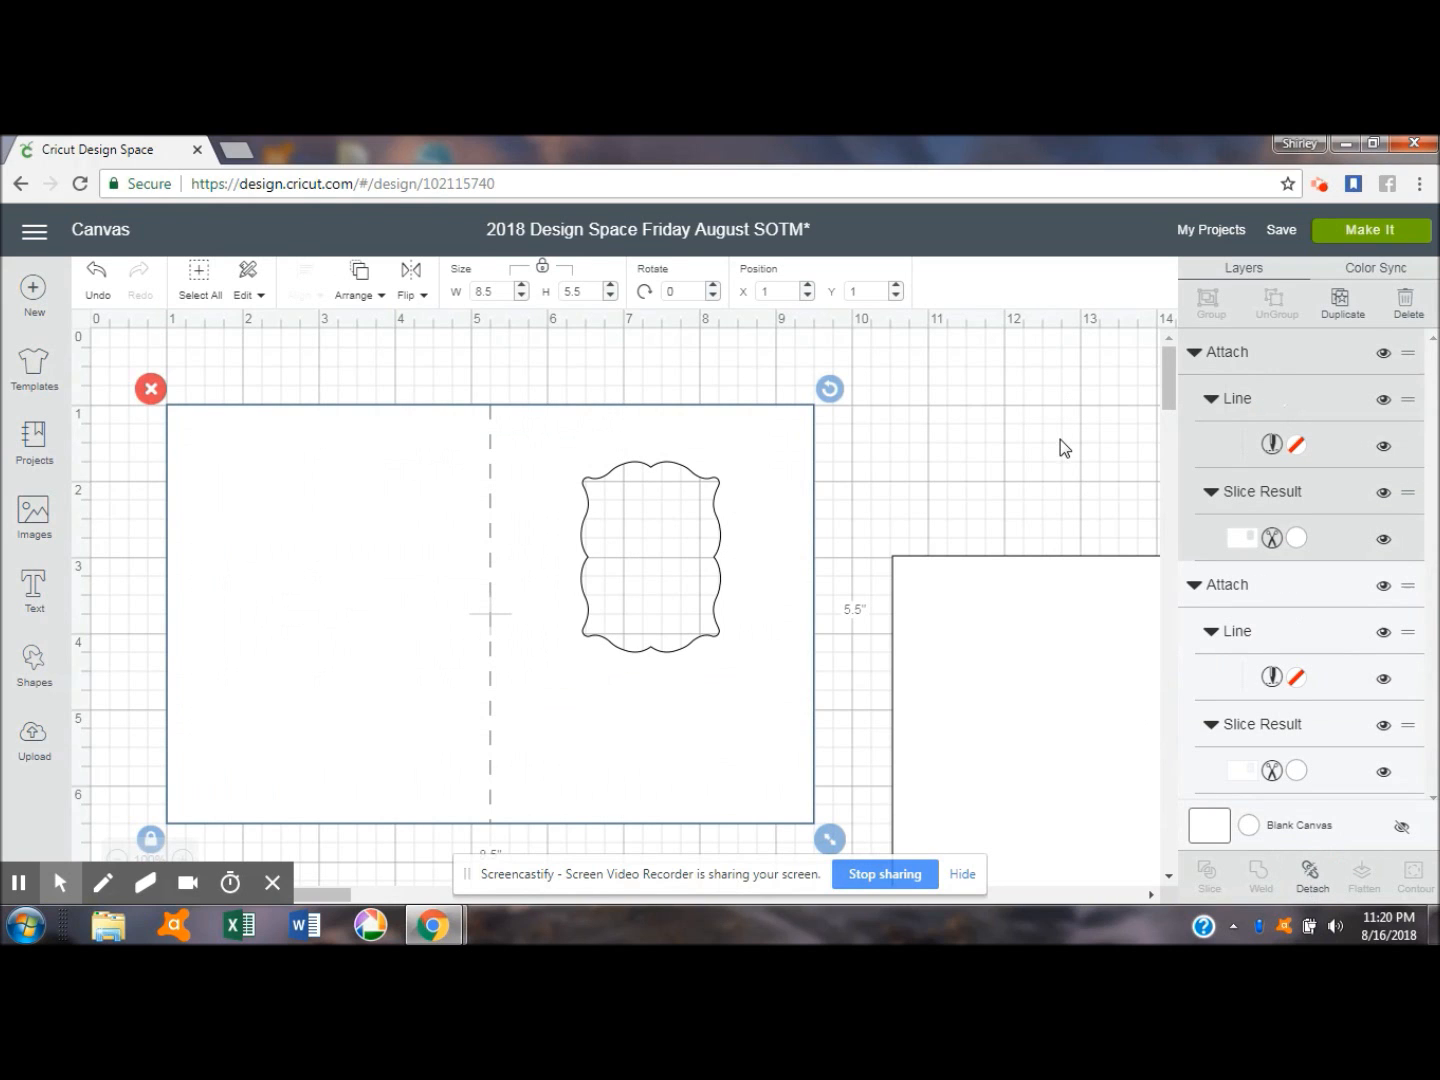
- Move the original card so it overlaps the new one, at about X 5.24, Y 1.92
{"action": "left_click_drag", "start_coordinate": [1010, 665], "coordinate": [606, 585]}
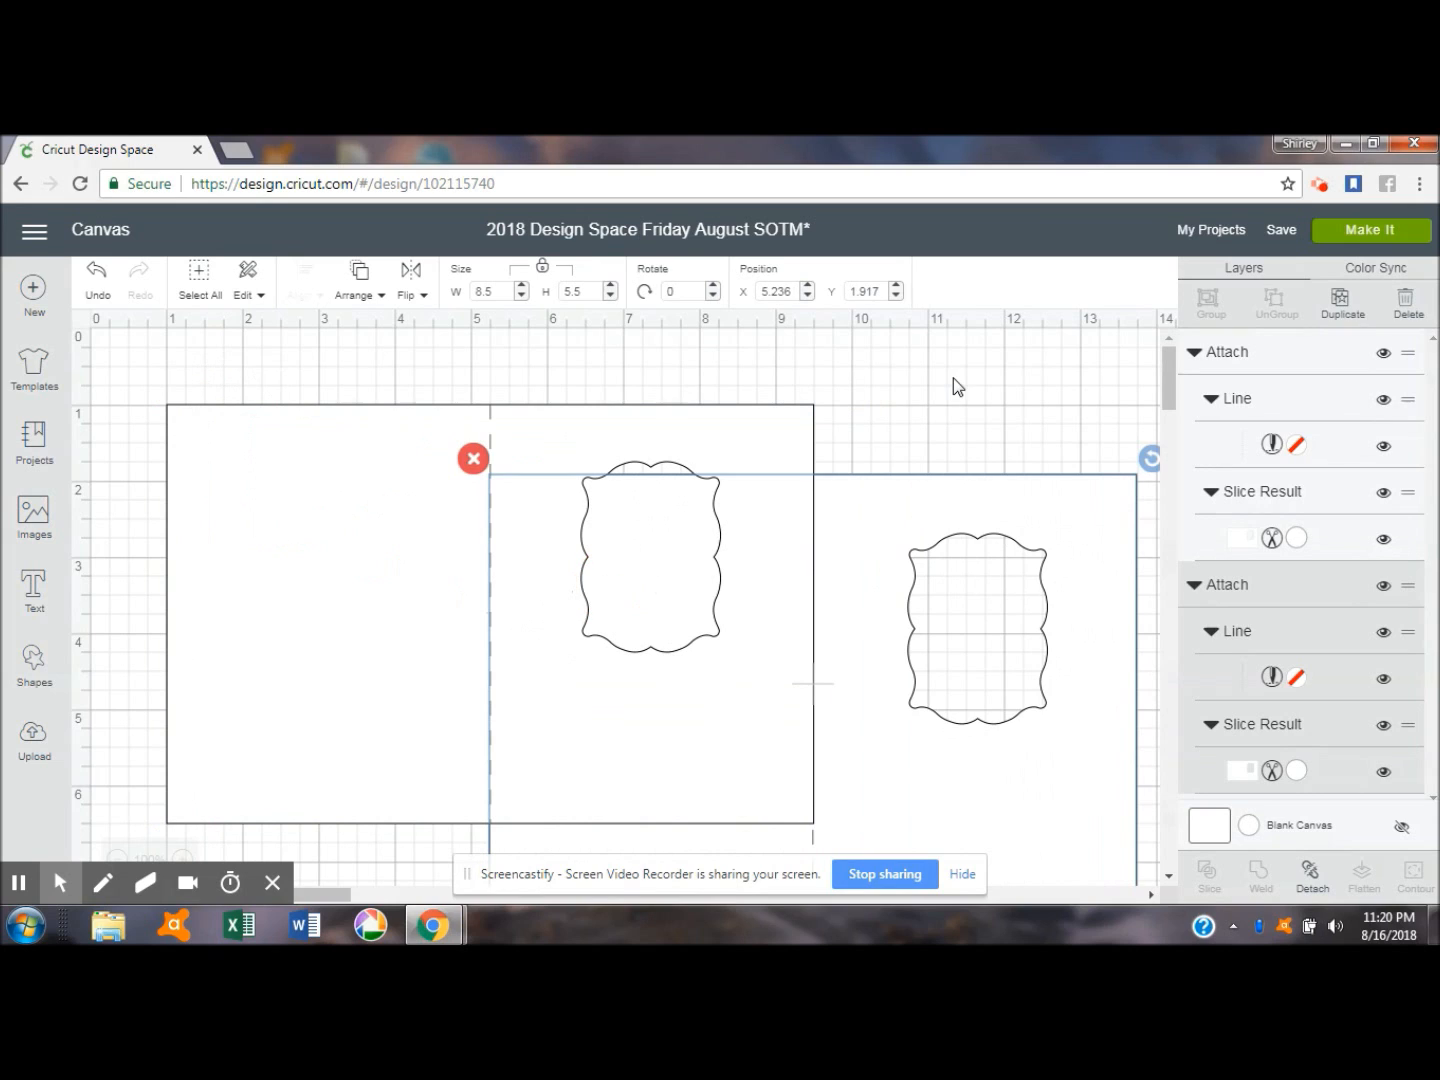